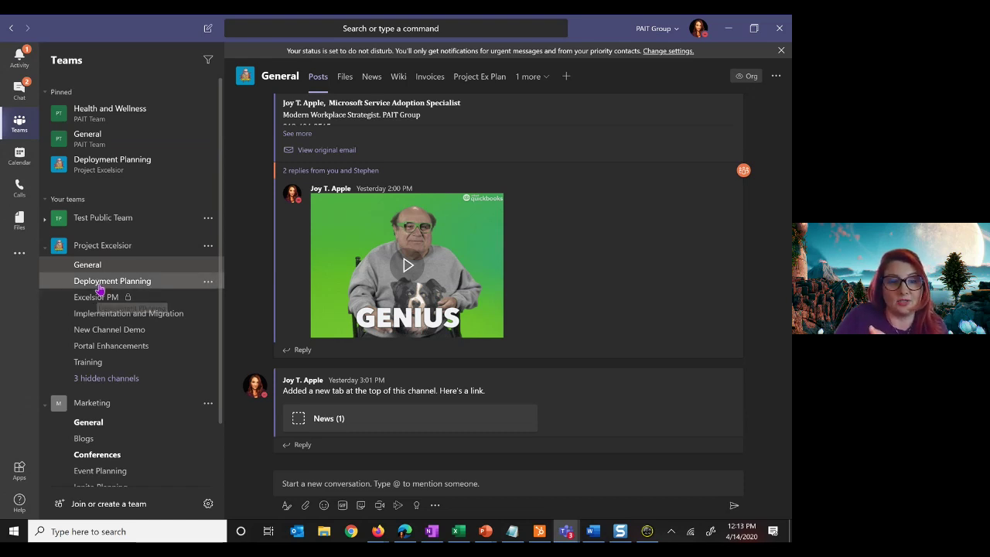
# Step: Open Project Excelsior's Deployment Planning channel and view its files and wiki
pyautogui.click(99, 286)
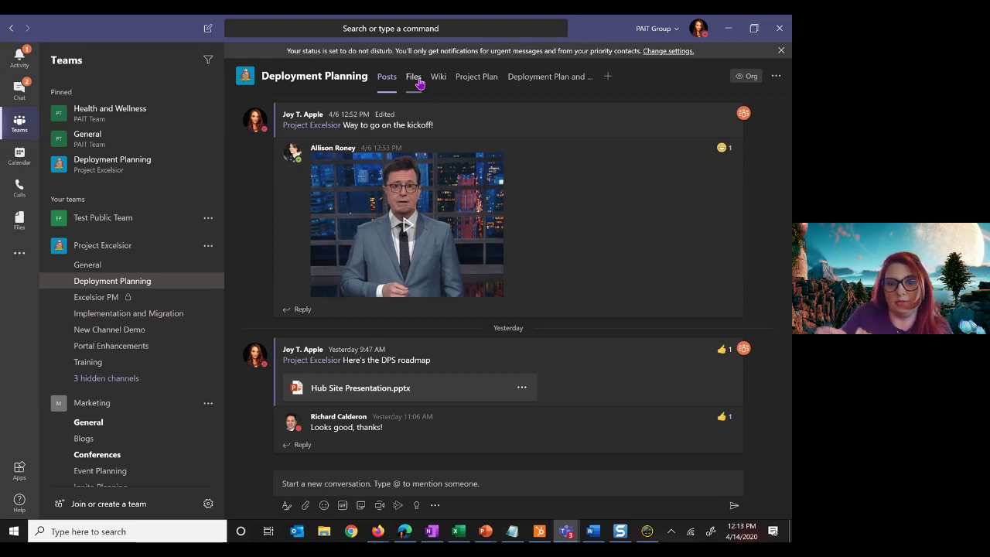
pyautogui.click(417, 80)
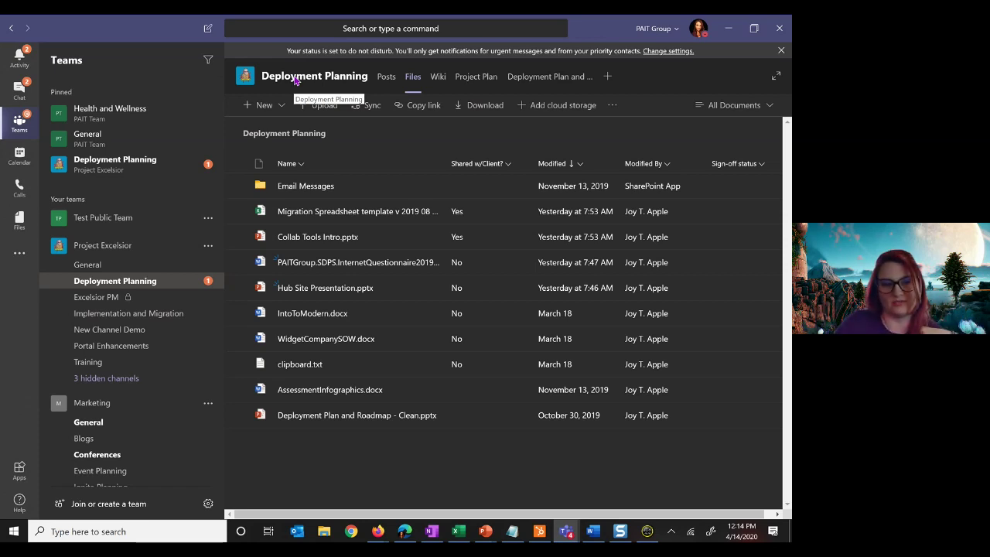
pyautogui.click(439, 80)
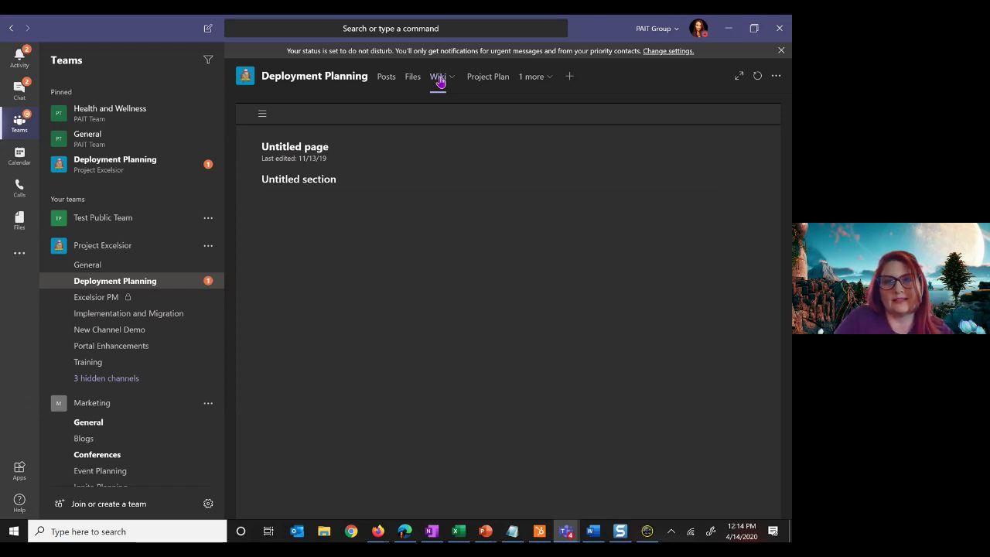
# Step: Browse the apps that can be added as tabs to the Deployment Planning channel, then close the gallery without adding one
pyautogui.click(569, 81)
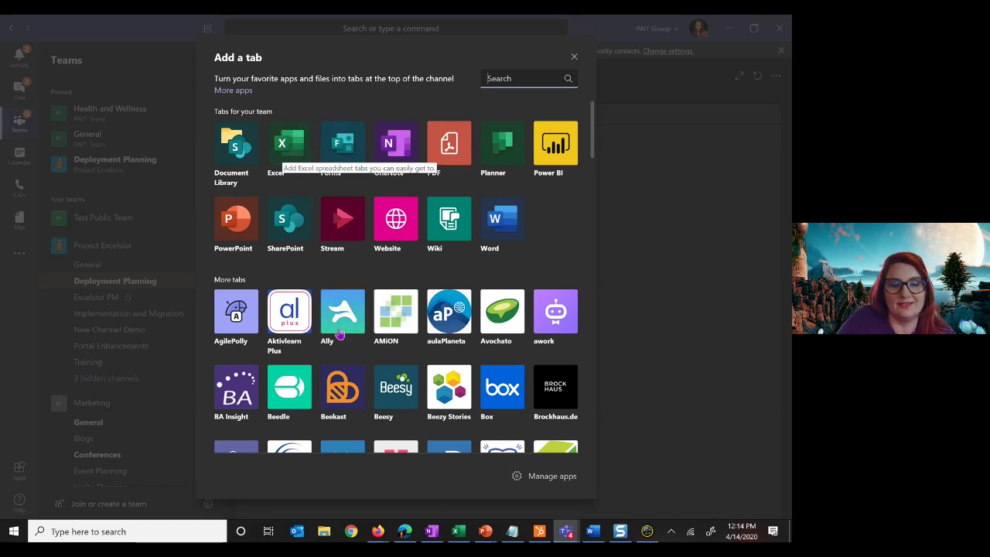
pyautogui.scroll(-5, 339, 333)
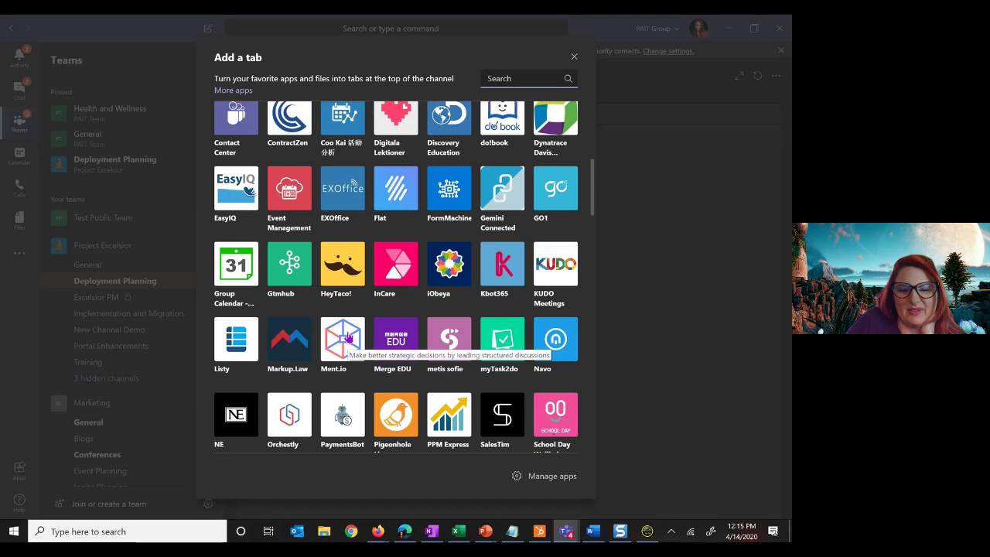
pyautogui.scroll(-5, 348, 349)
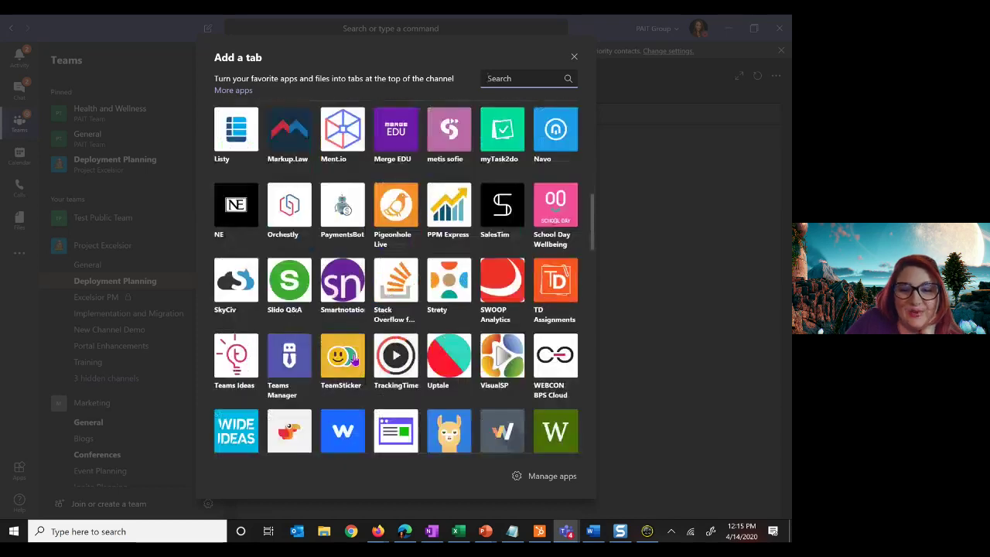
pyautogui.scroll(-3, 354, 360)
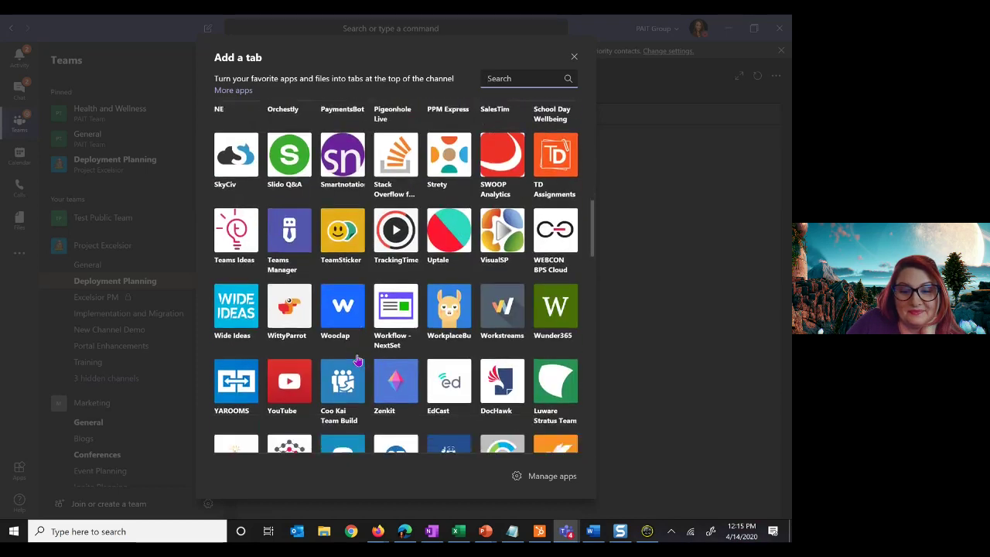
pyautogui.scroll(9, 355, 348)
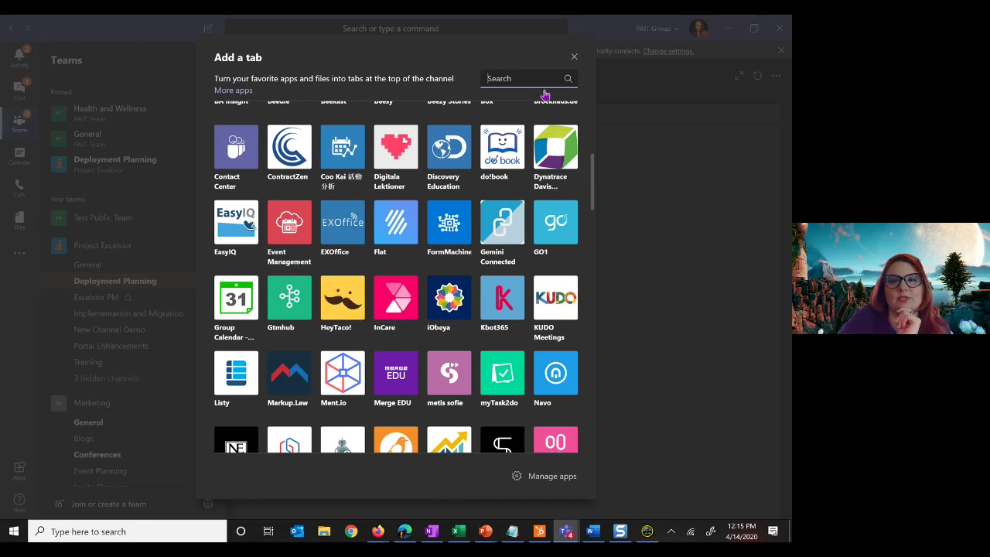
pyautogui.click(575, 59)
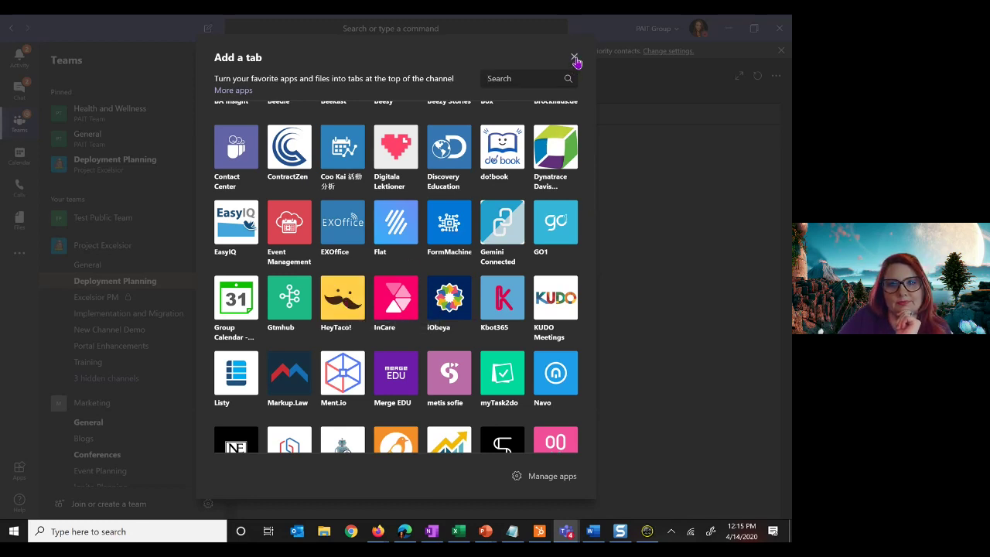
pyautogui.click(575, 59)
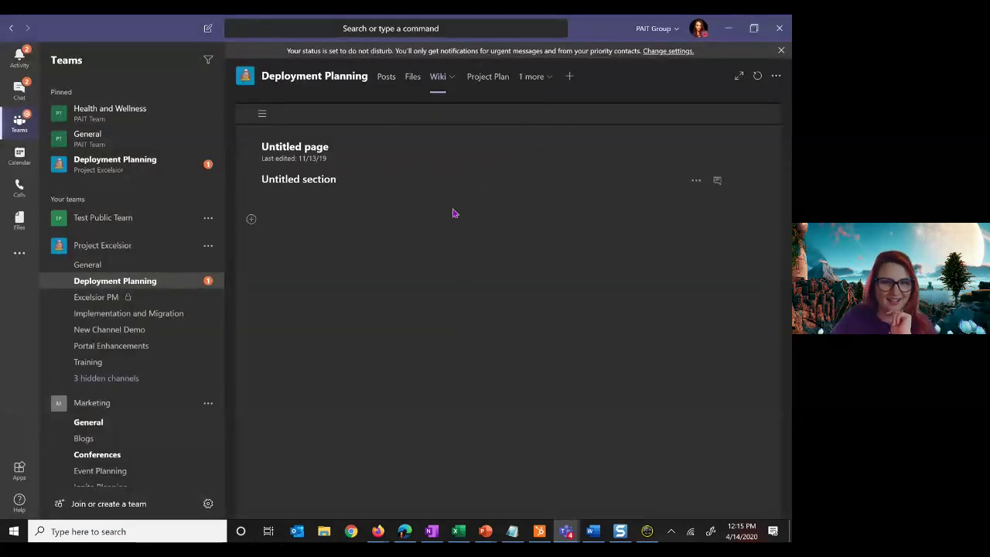
# Step: Expand the new-conversation composer in the channel's posts, view its reply permission options, and open a reply to the roadmap review question
pyautogui.click(385, 78)
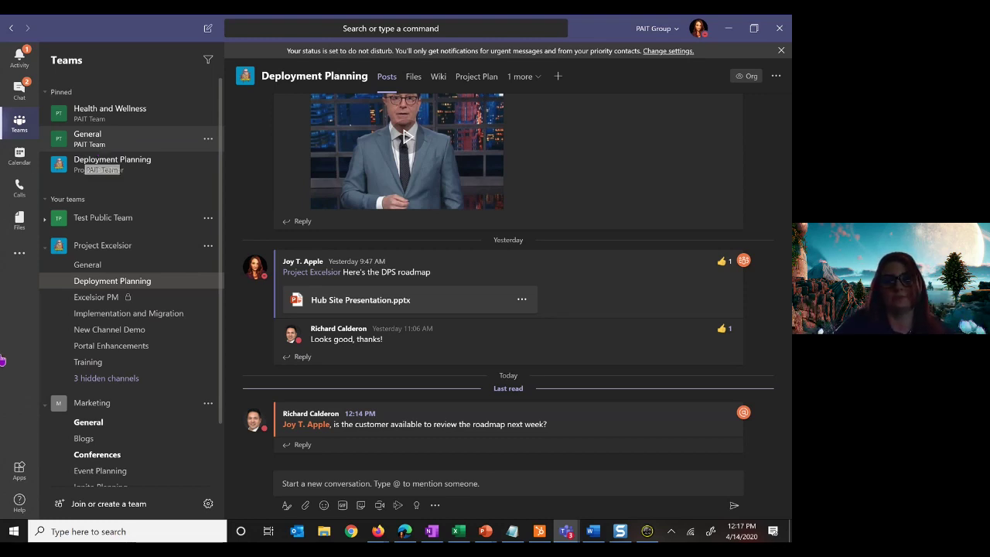
pyautogui.click(287, 506)
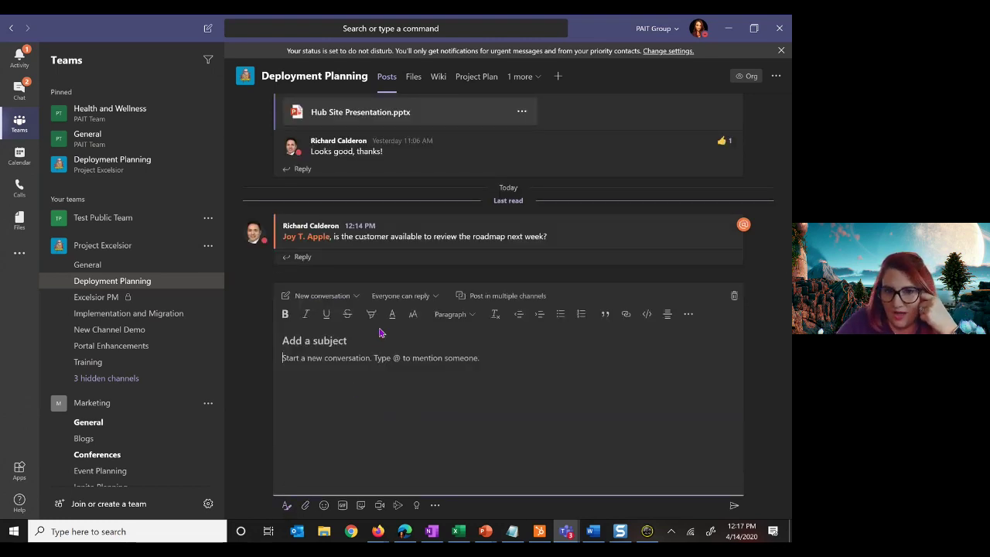
pyautogui.click(436, 299)
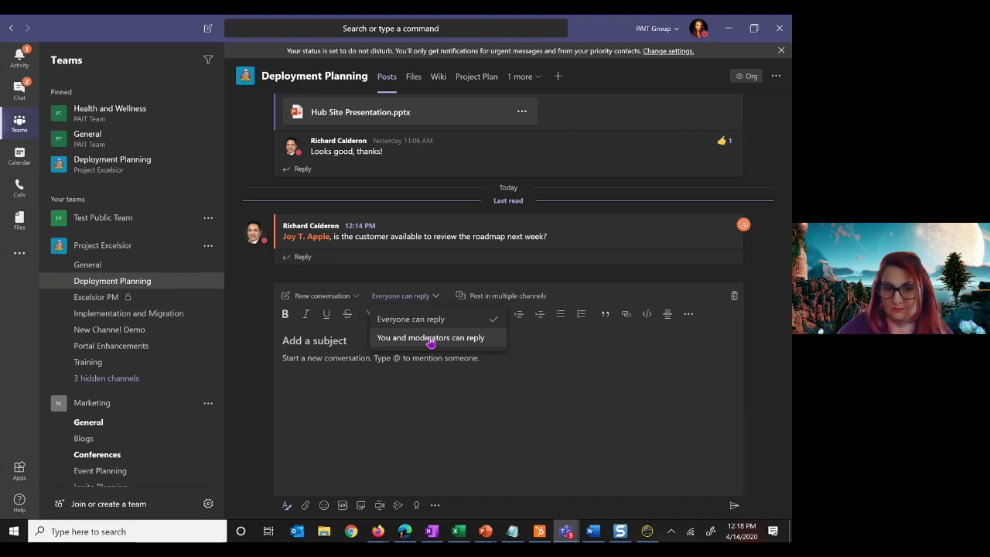
pyautogui.click(400, 374)
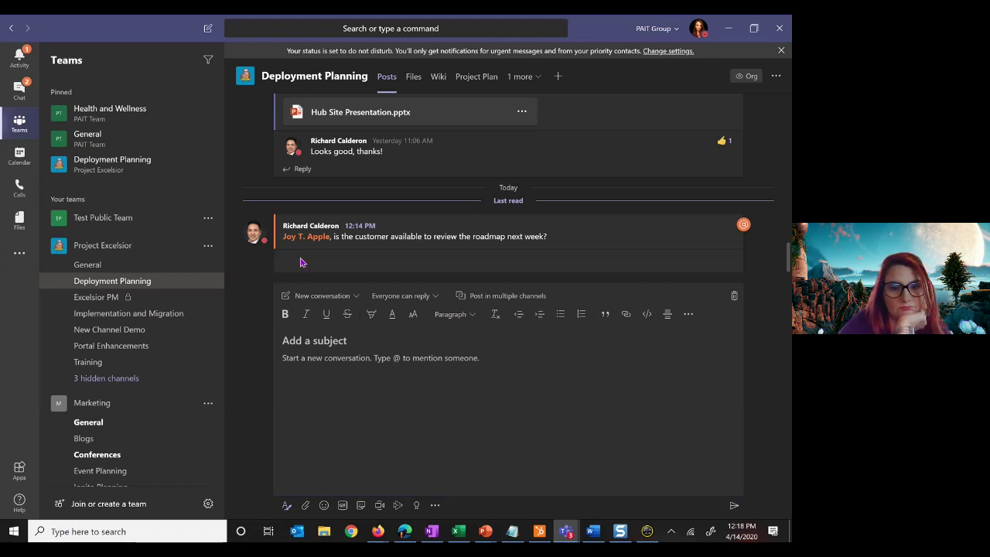
pyautogui.click(301, 258)
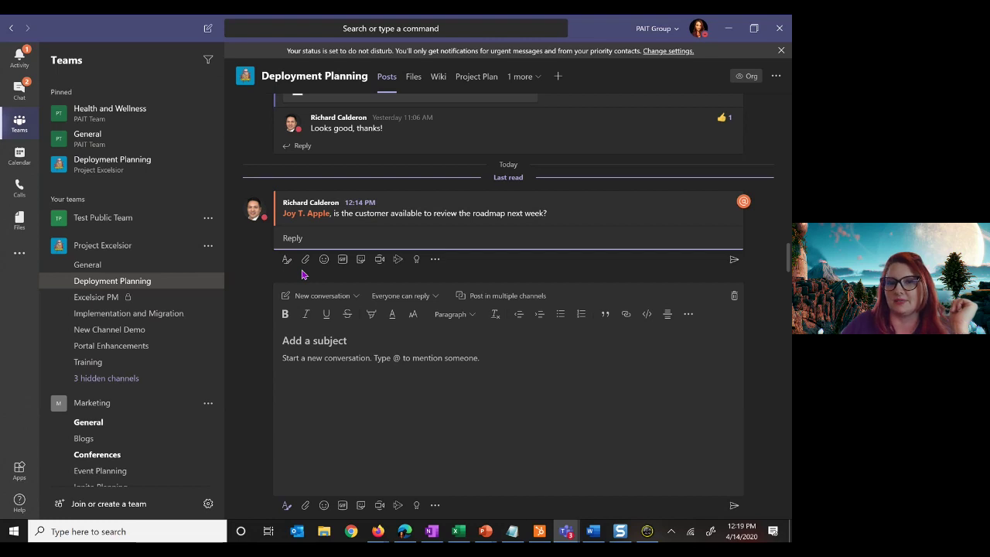
# Step: Open the Deployment Planning files in SharePoint and go up to the site's Documents library to view the channel folders
pyautogui.click(413, 78)
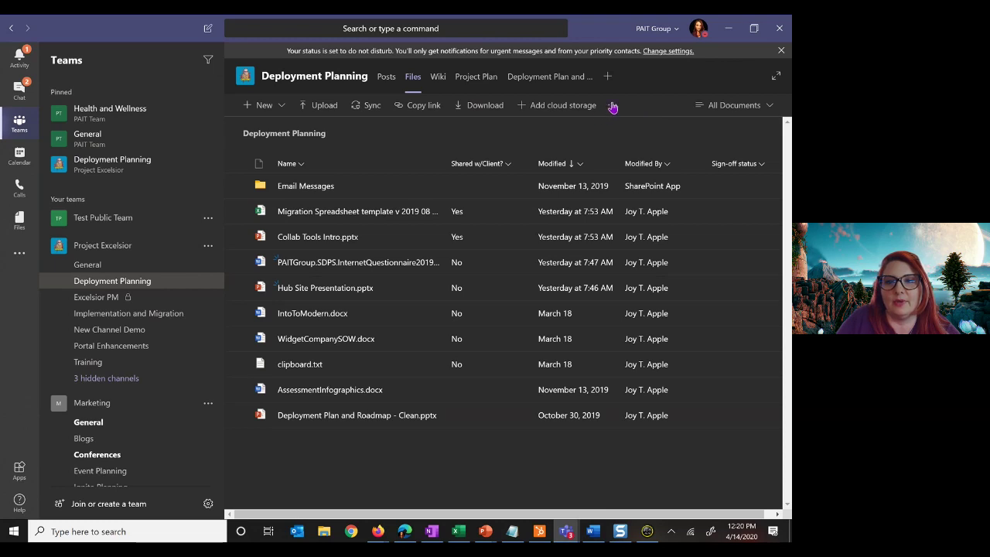
pyautogui.click(612, 106)
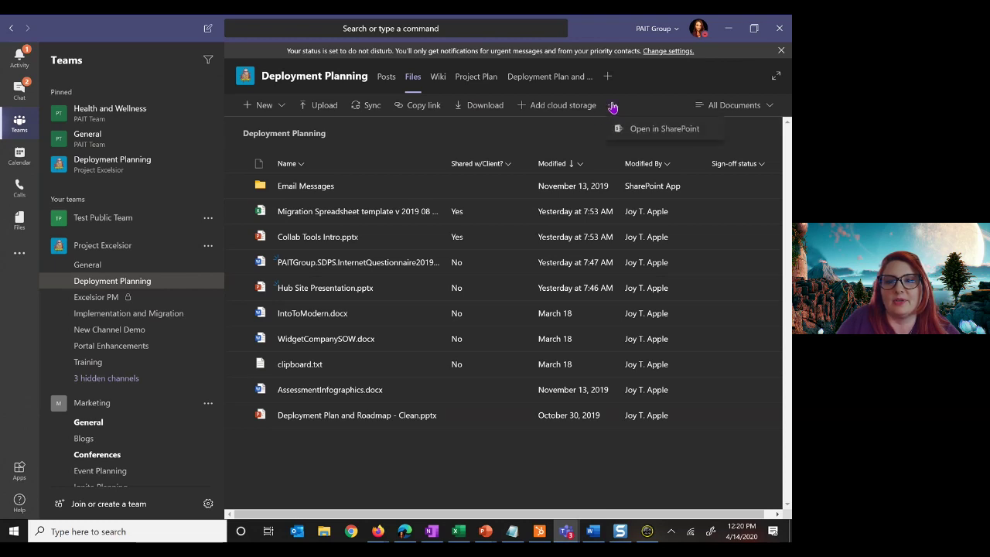
pyautogui.click(654, 130)
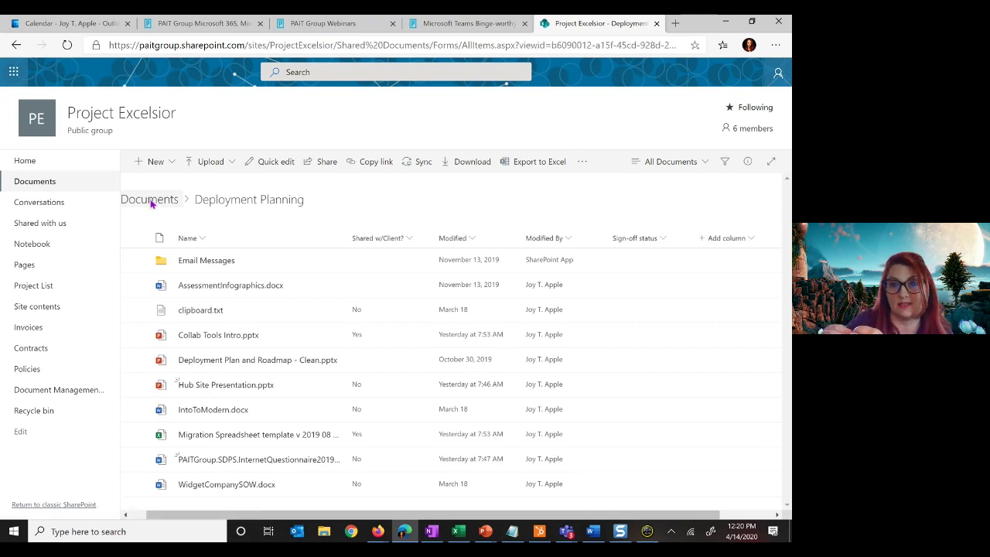
pyautogui.click(151, 201)
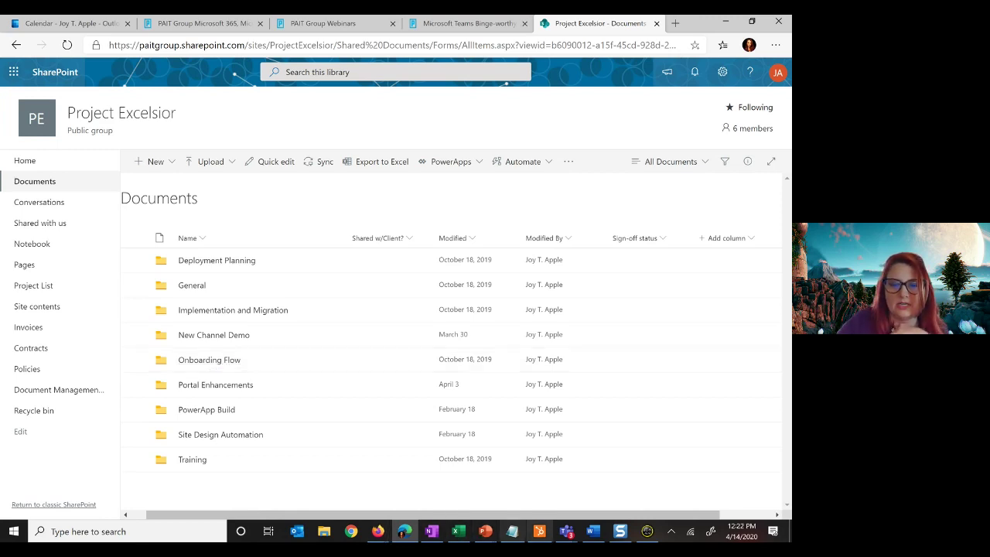
# Step: Switch back to Teams and reply "Yep! I'll get you the link." to the roadmap review question in the channel's posts
pyautogui.click(569, 534)
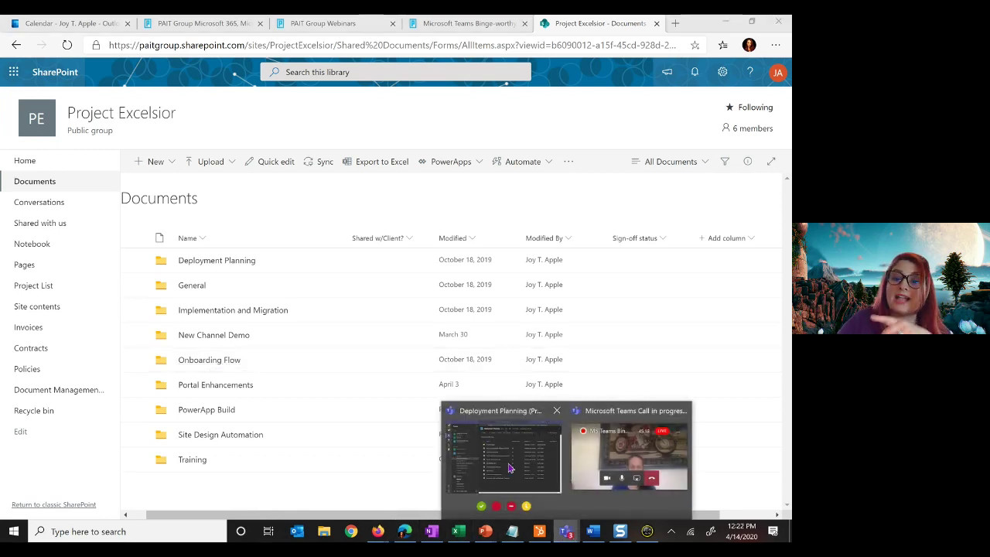
pyautogui.click(505, 455)
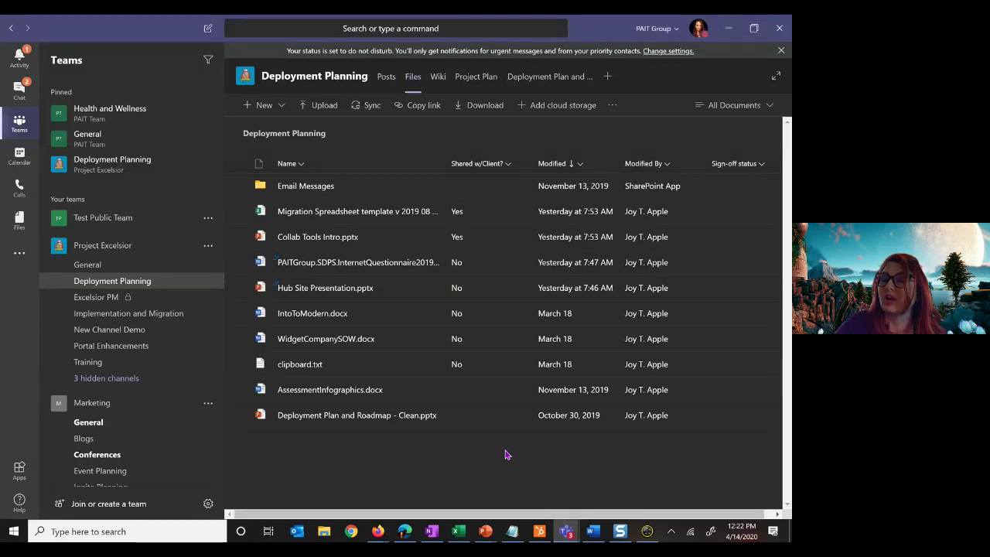
pyautogui.click(383, 78)
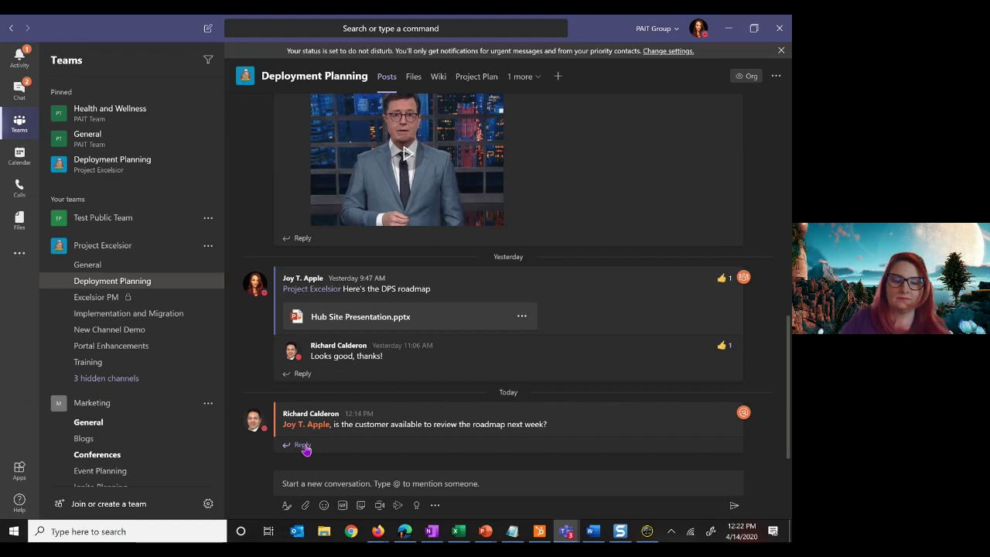
pyautogui.click(303, 446)
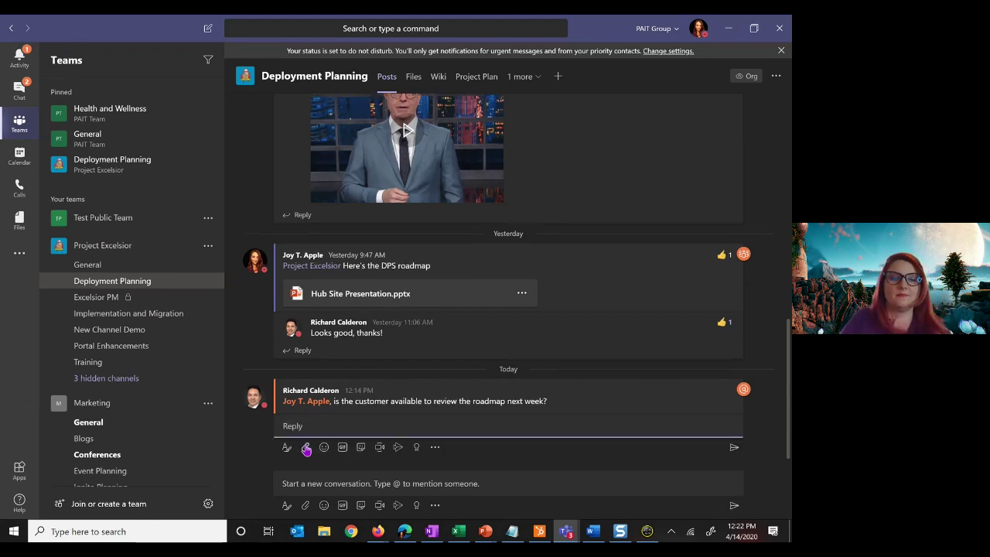
pyautogui.write('Yep!')
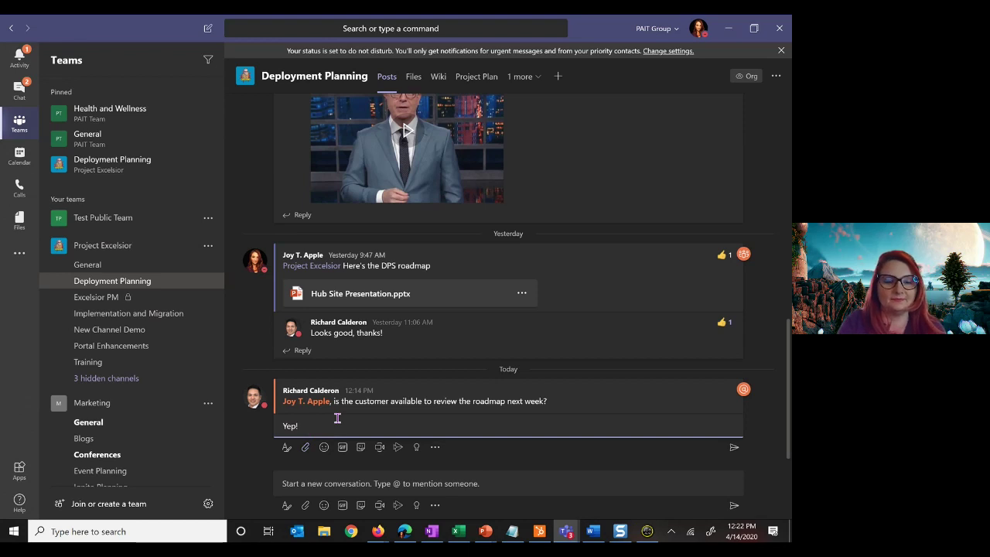
pyautogui.write(' (')
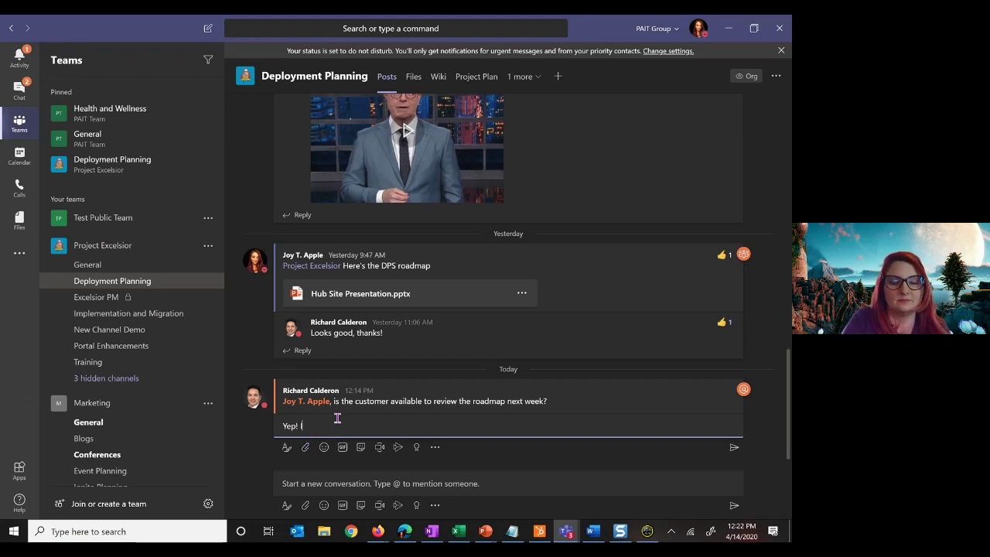
pyautogui.write("'ll get you th")
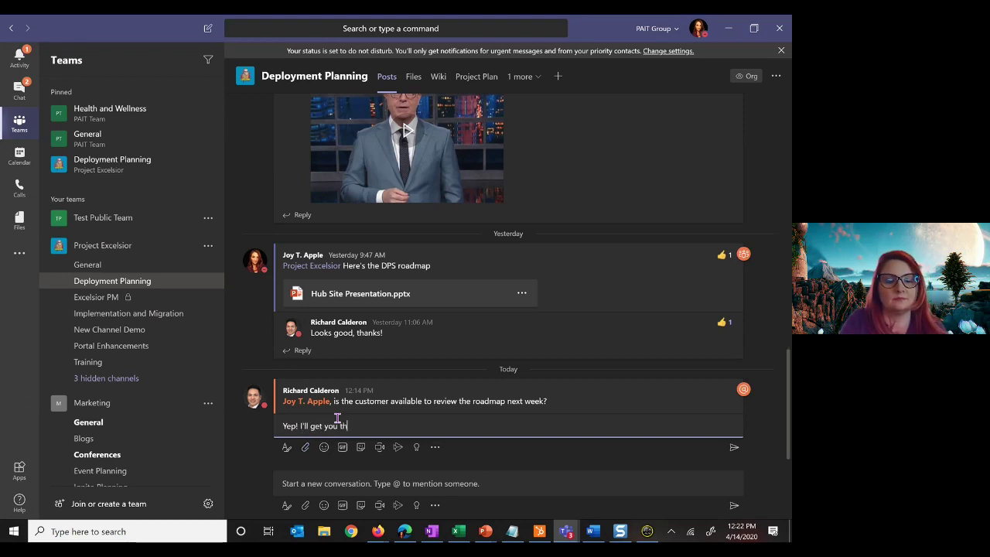
pyautogui.write('e link.')
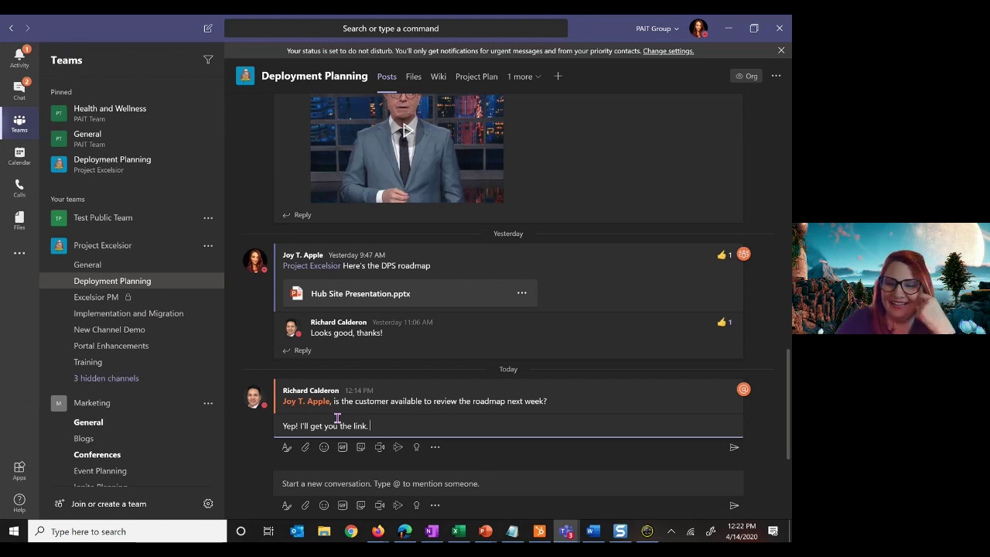
pyautogui.click(732, 449)
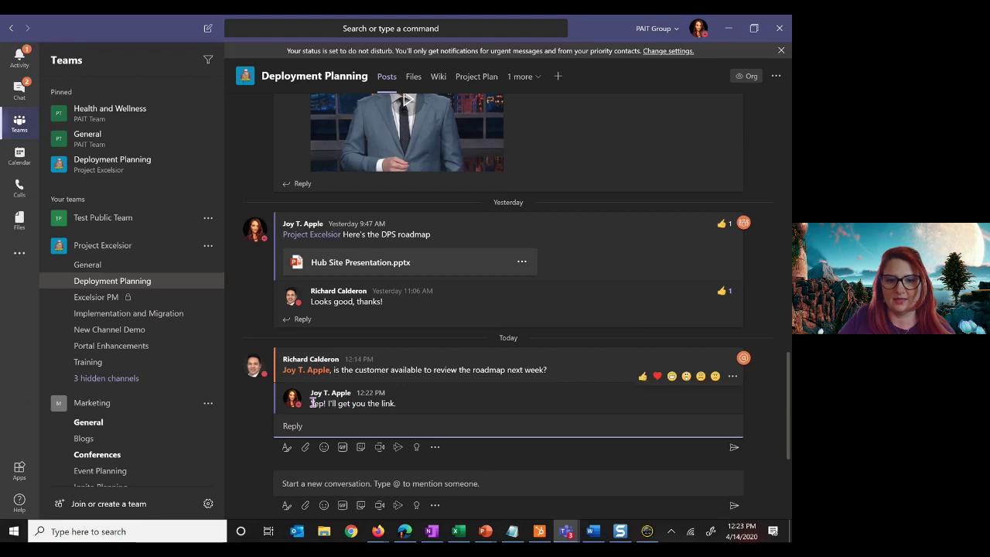
# Step: Copy the link to AssessmentInfographics.docx from the Deployment Planning channel's files
pyautogui.click(414, 77)
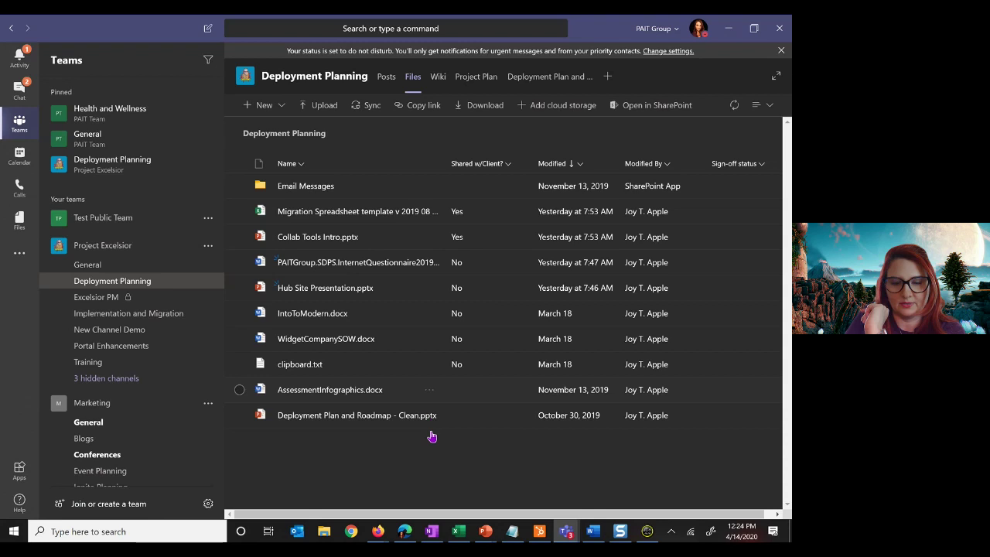
pyautogui.click(428, 389)
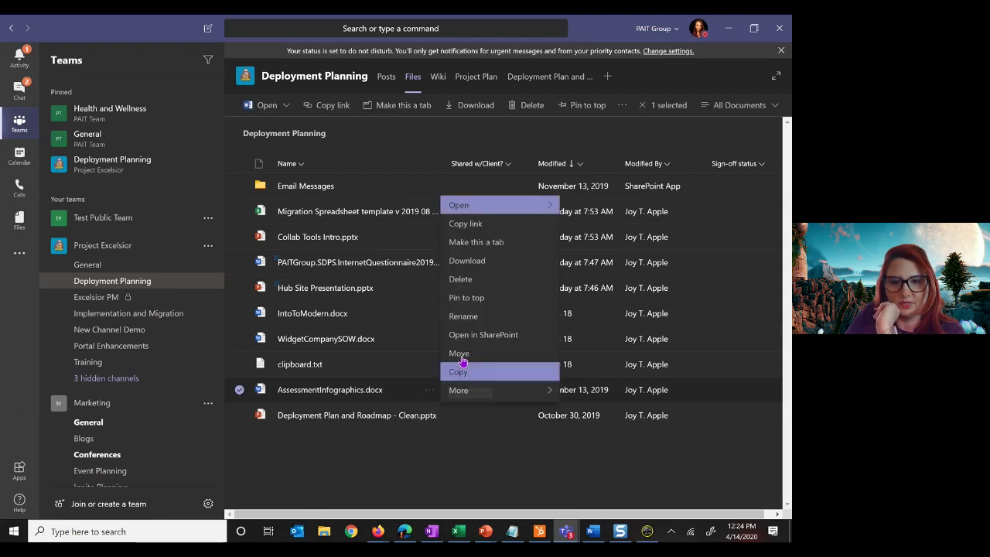
pyautogui.click(465, 225)
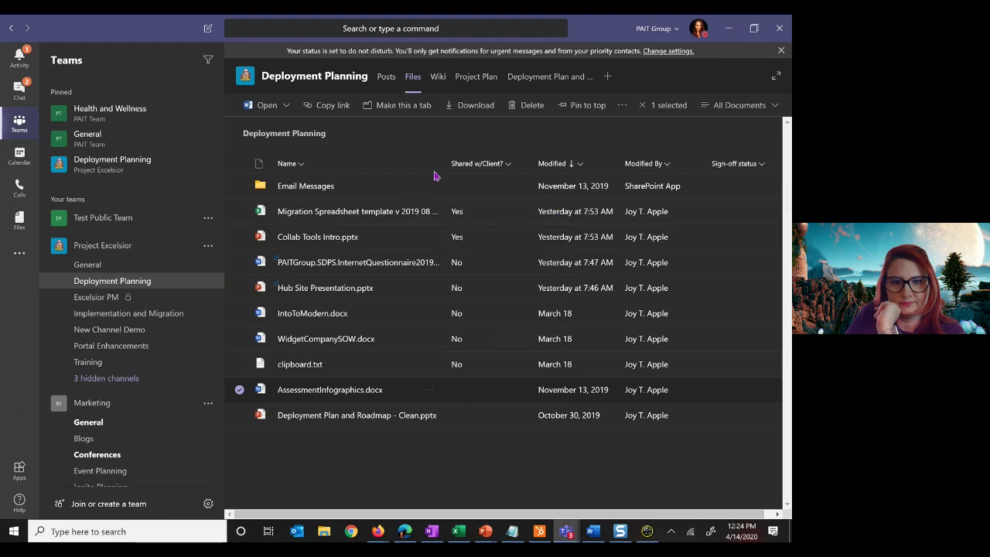
pyautogui.click(523, 341)
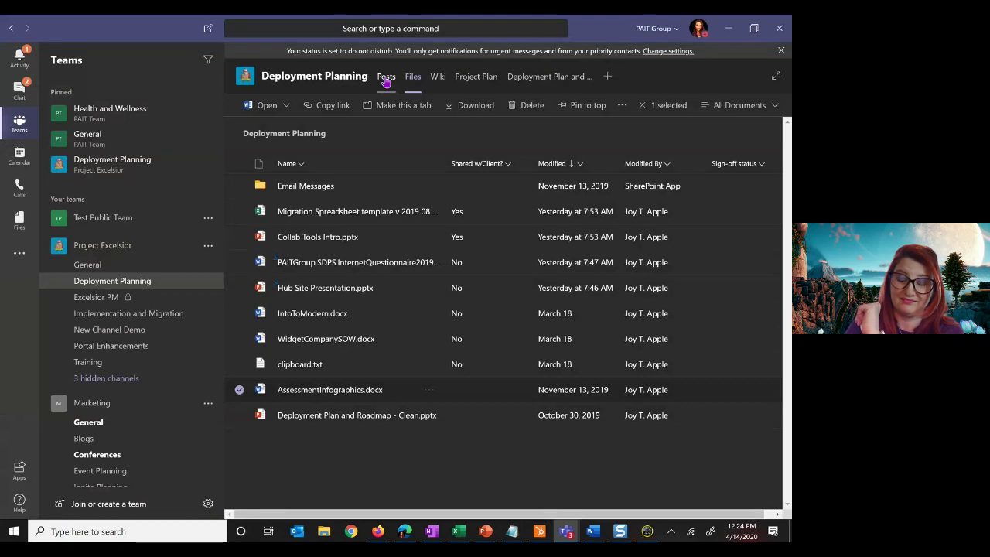
# Step: Return to the channel's posts and reply in the roadmap review thread with a mention of the colleague and the copied AssessmentInfographics.docx link
pyautogui.click(386, 80)
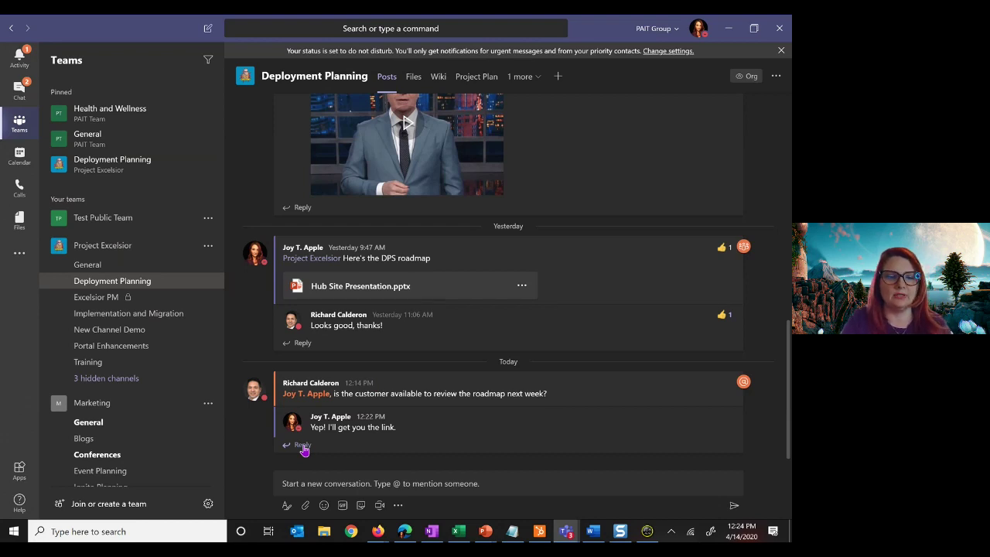
pyautogui.click(303, 446)
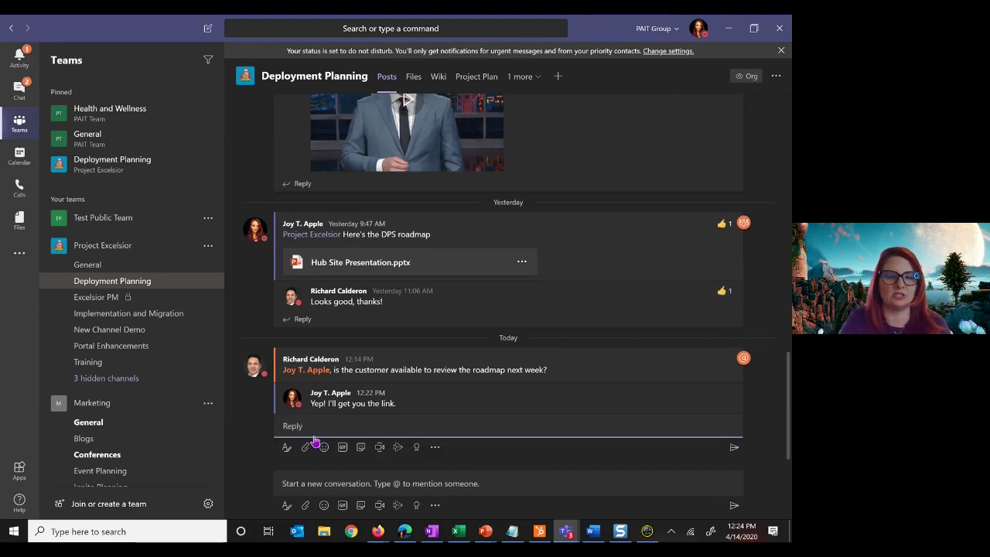
pyautogui.write('@ri')
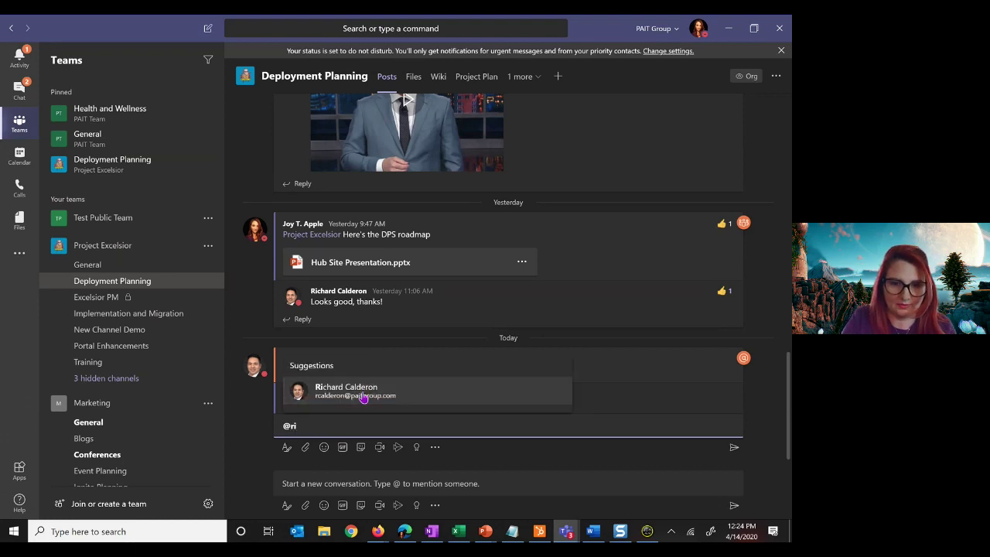
pyautogui.click(363, 398)
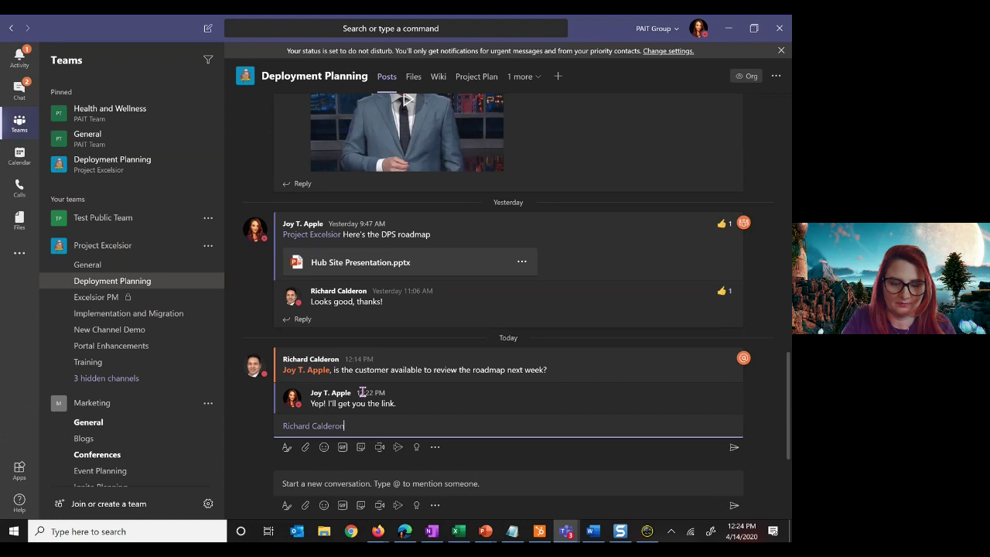
pyautogui.hotkey('ctrl', 'v')
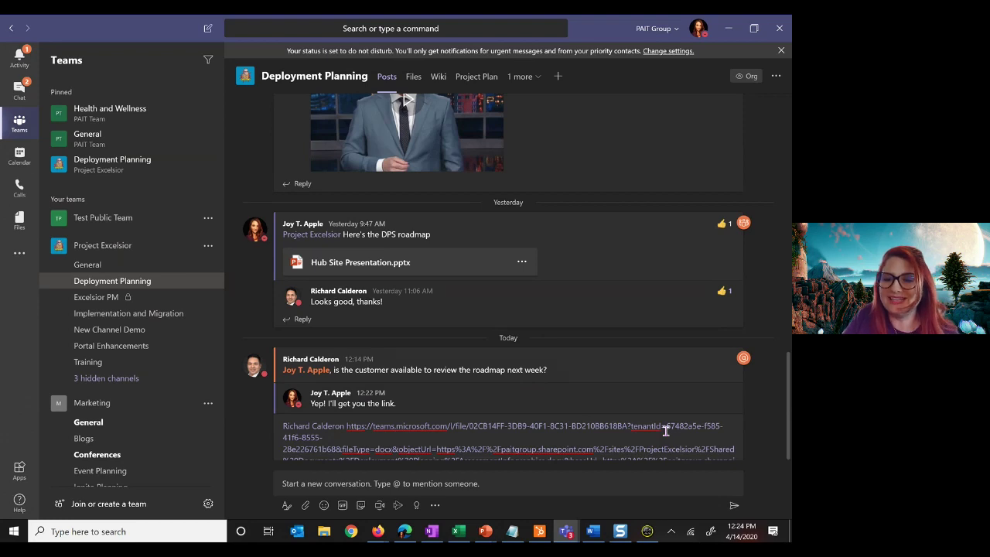
pyautogui.press('Return')
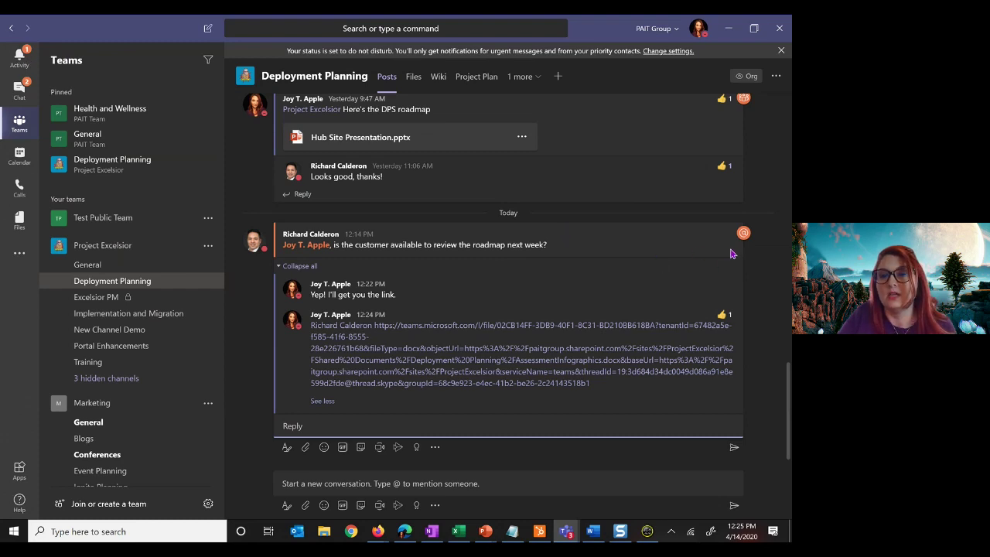
# Step: Reply in the roadmap review thread with a mention of the Deployment Planning channel followed by "kickoff next Monday"
pyautogui.scroll(1, 736, 276)
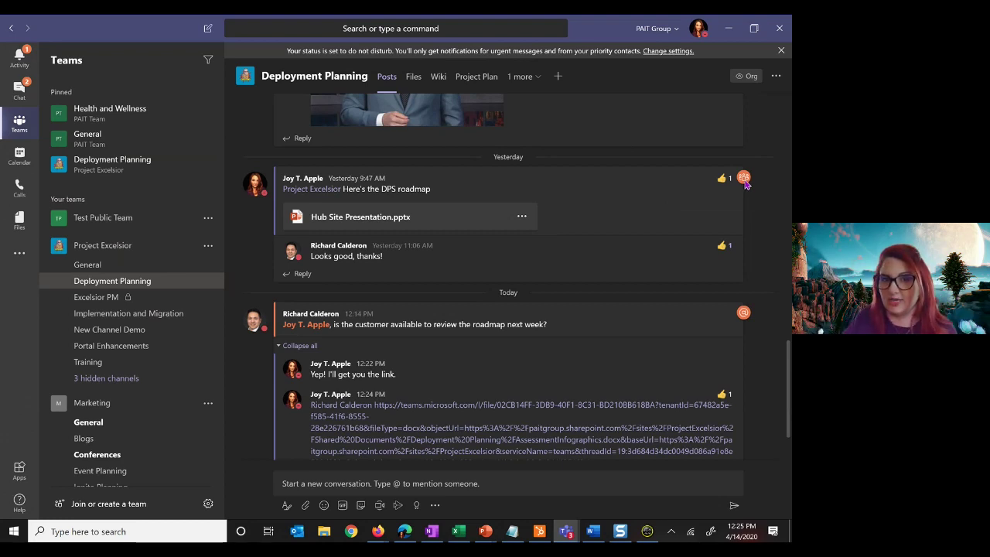
pyautogui.moveTo(746, 184)
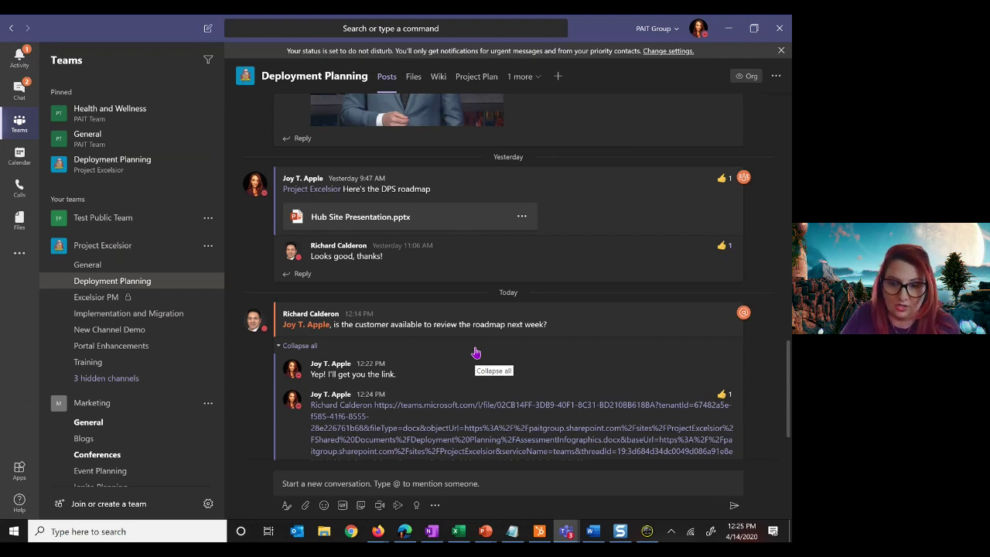
pyautogui.scroll(-1, 476, 353)
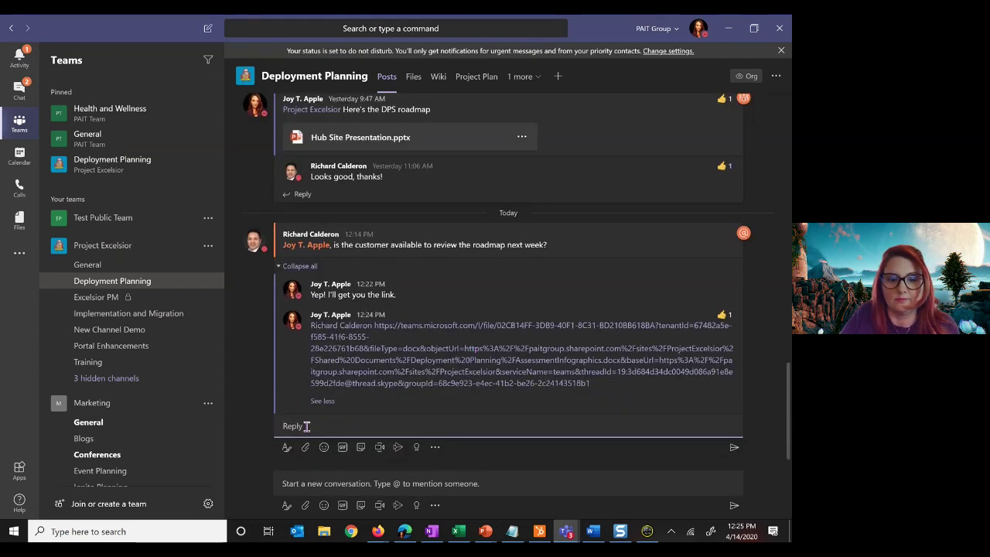
pyautogui.click(307, 426)
pyautogui.write('@')
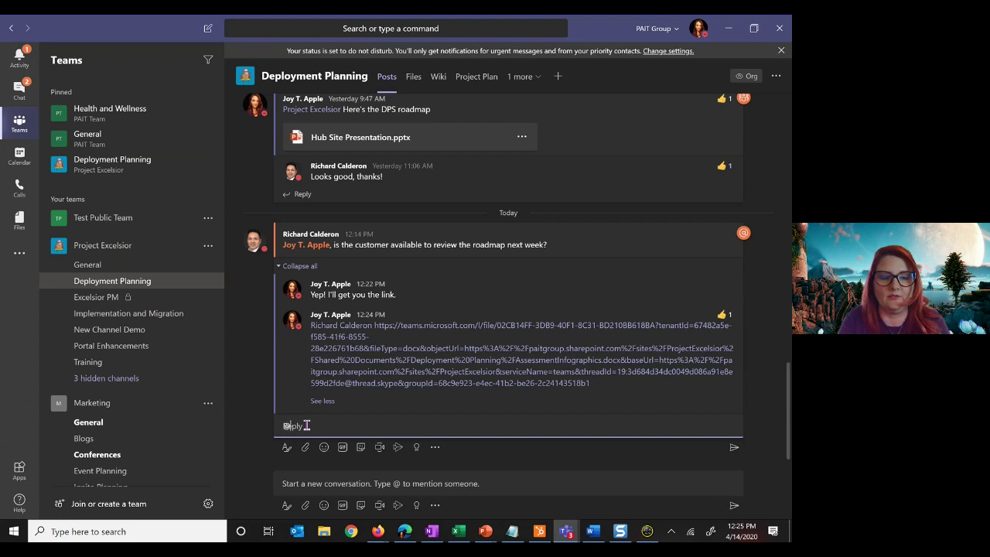
pyautogui.write('dep')
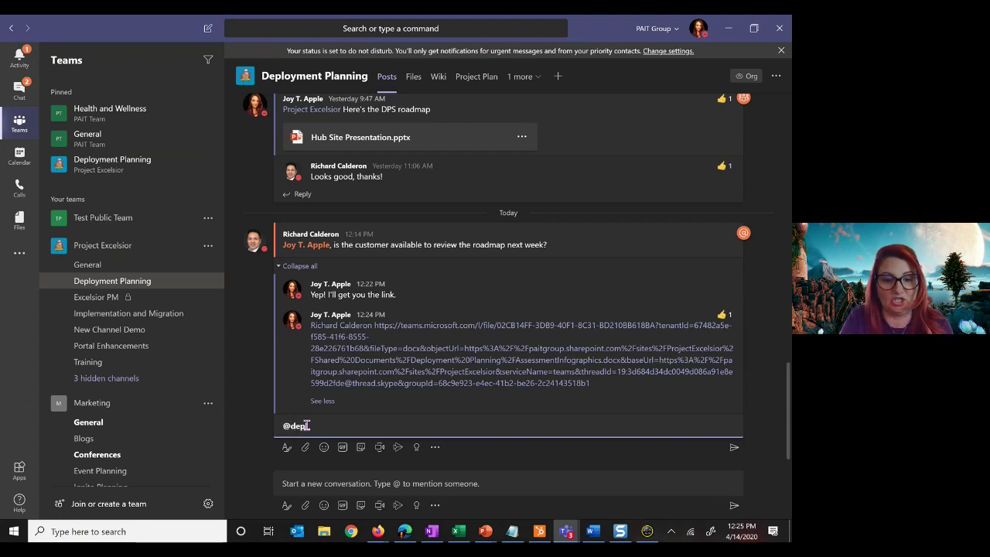
pyautogui.write('l')
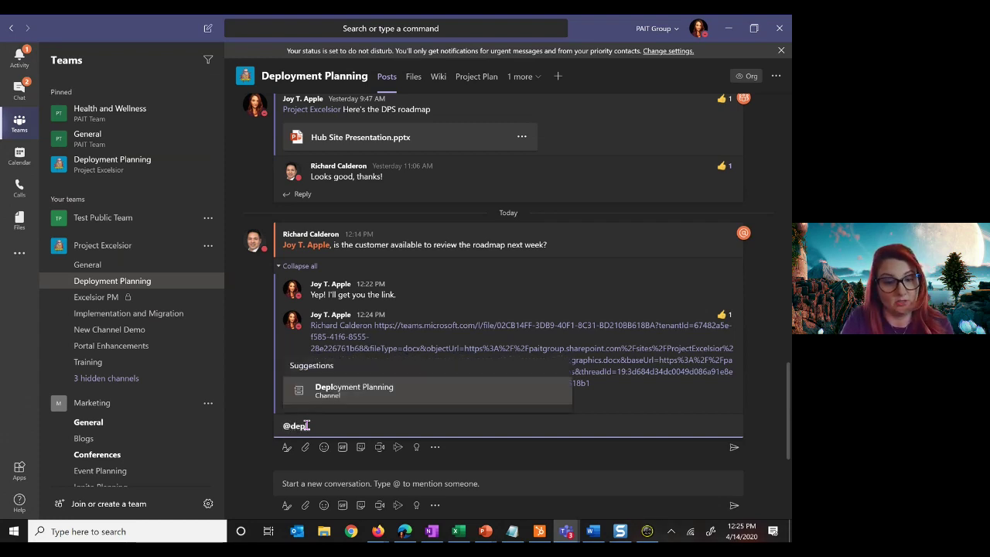
pyautogui.click(369, 399)
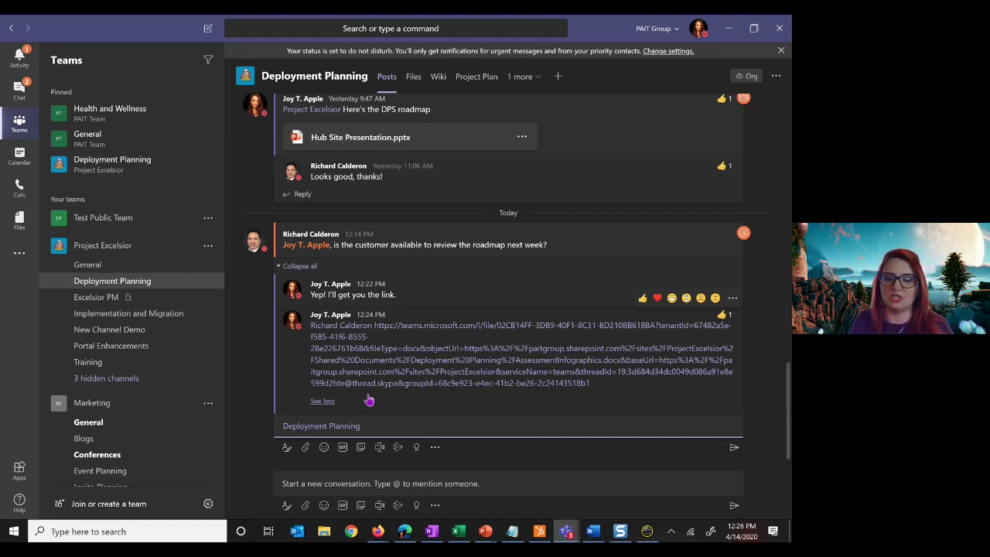
pyautogui.write('kickoff')
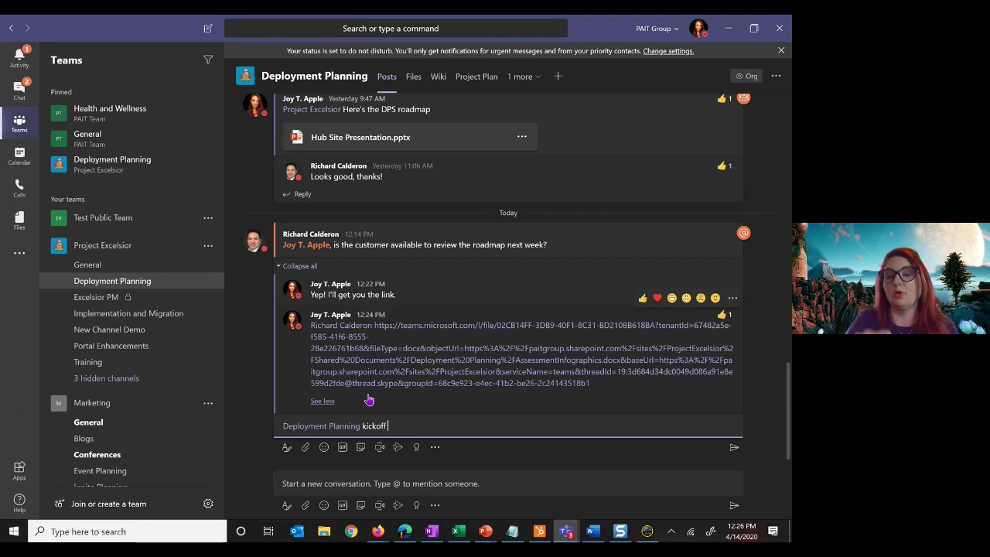
pyautogui.write(' next')
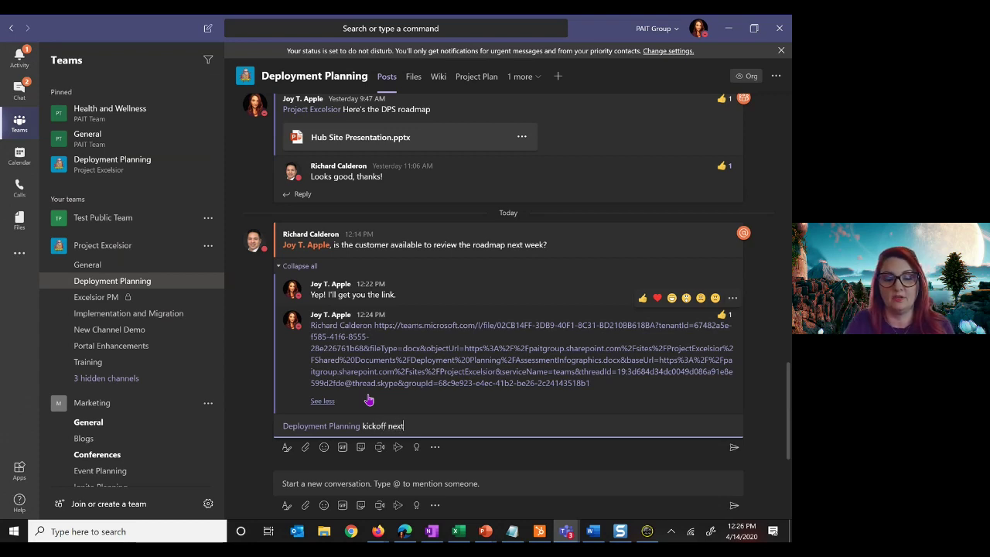
pyautogui.write(' Monday')
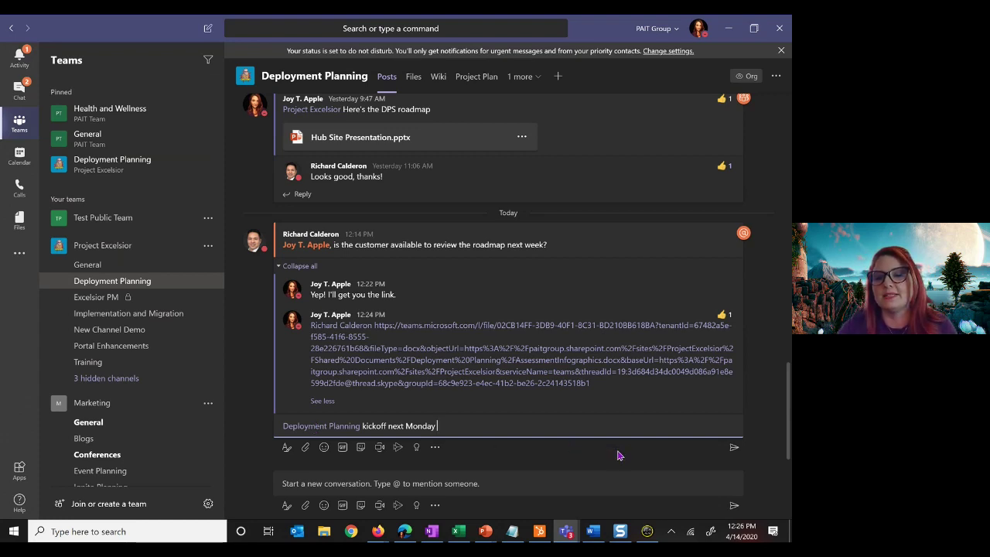
pyautogui.click(734, 447)
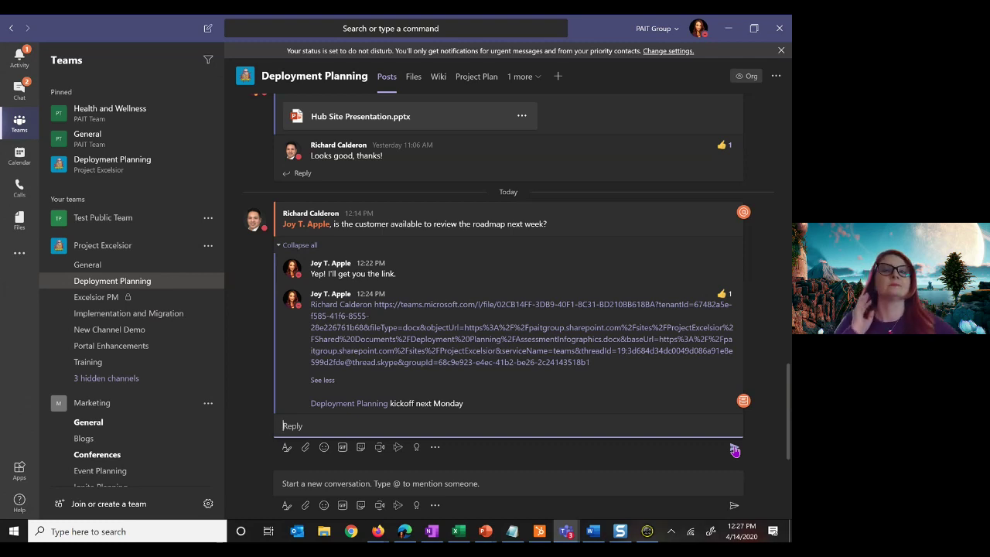
# Step: Open the notification settings from the account profile options
pyautogui.click(699, 31)
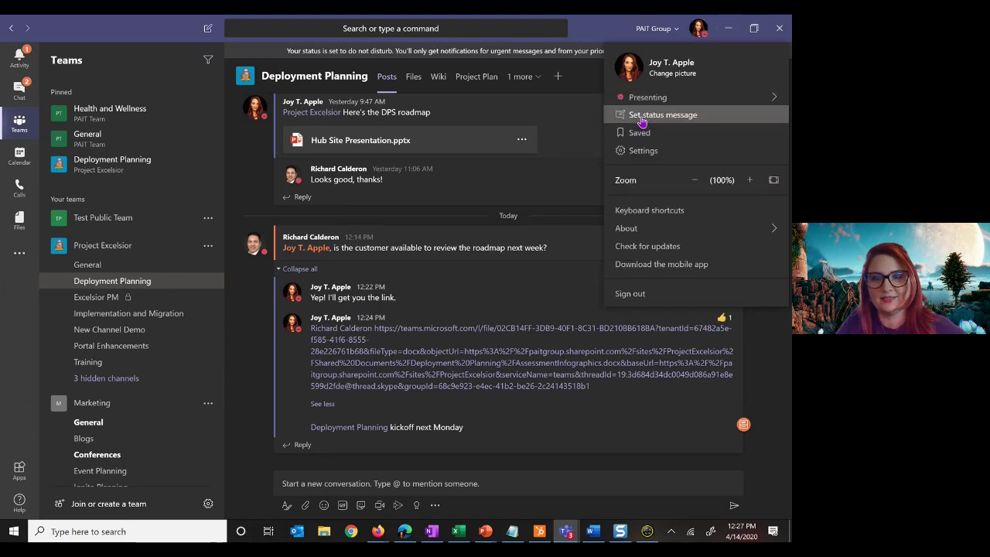
pyautogui.click(642, 118)
pyautogui.click(624, 59)
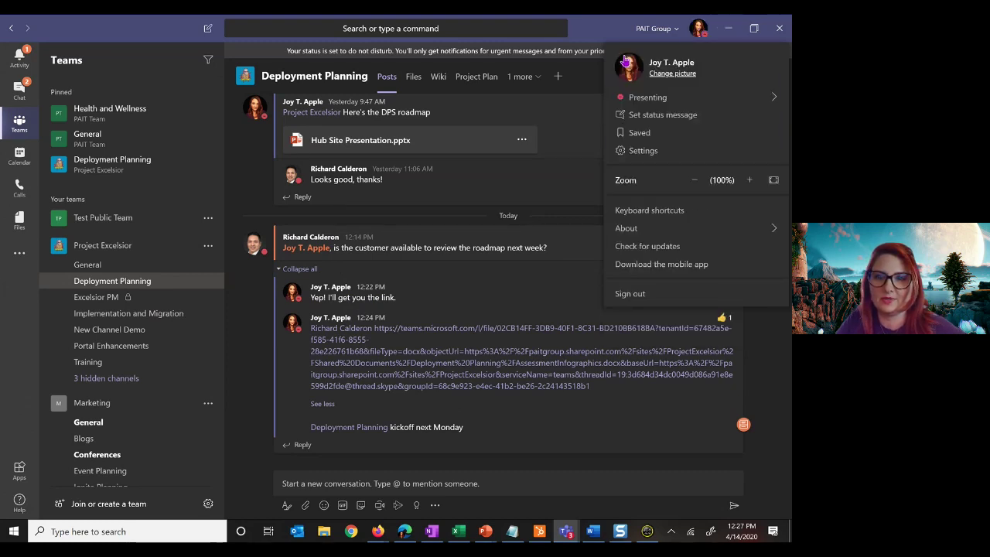
pyautogui.click(643, 152)
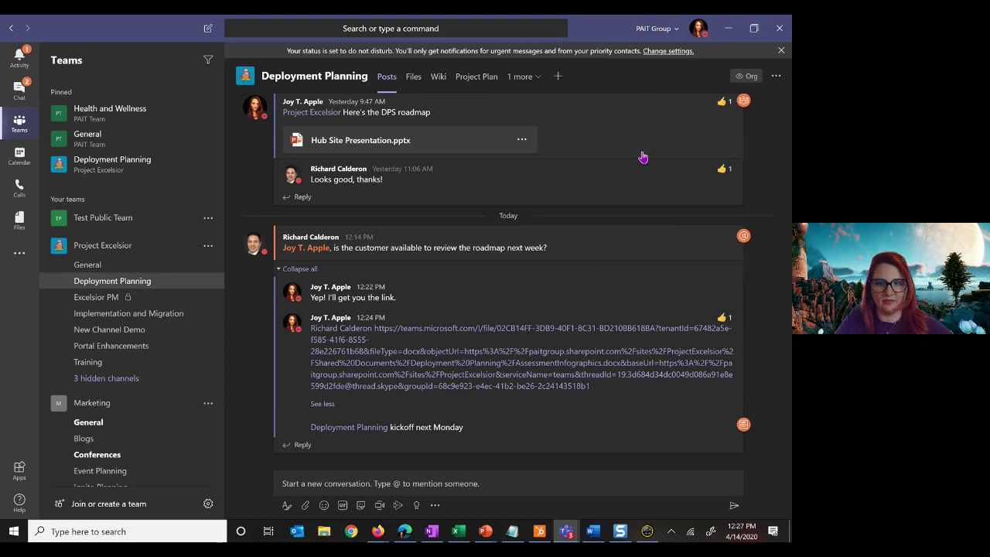
pyautogui.hotkey('ctrl', ',')
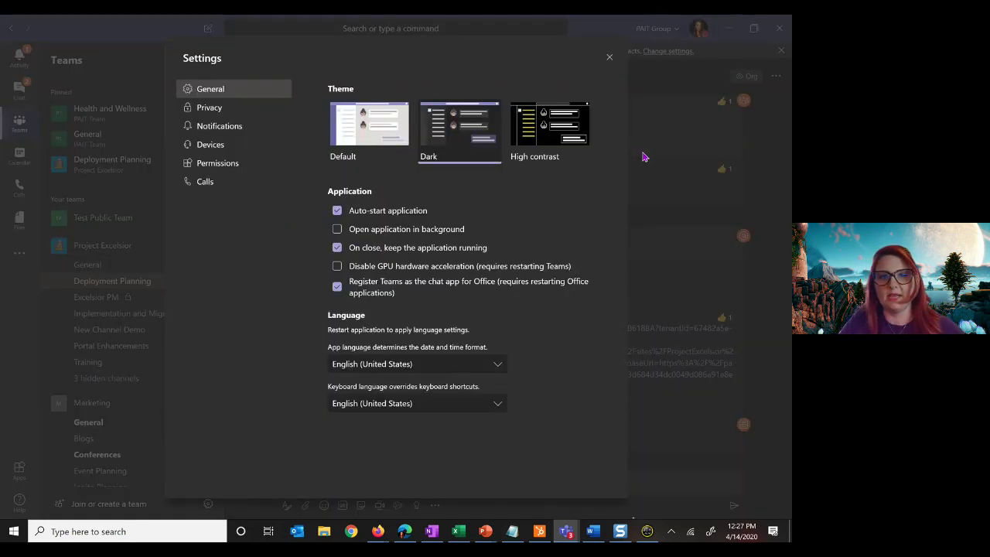
pyautogui.click(212, 134)
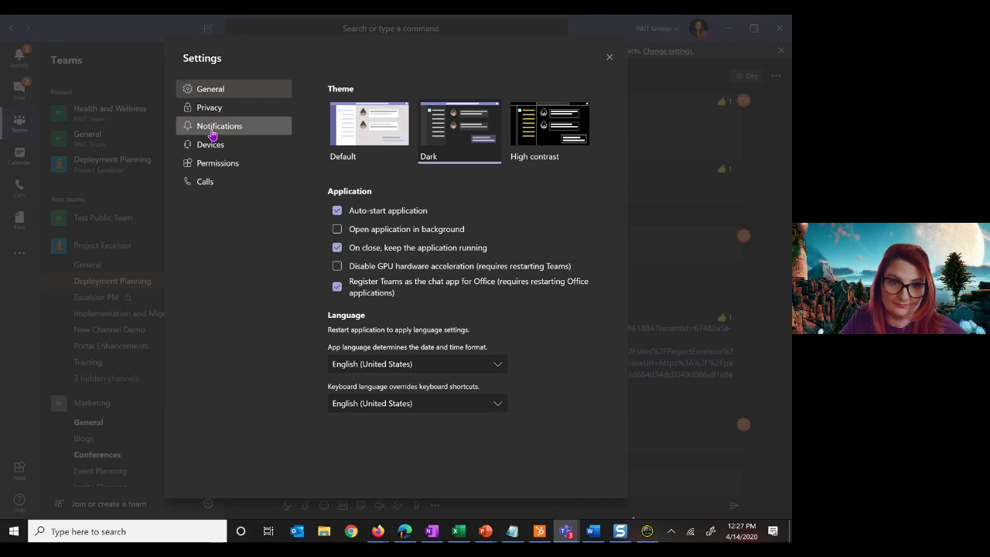
pyautogui.click(212, 135)
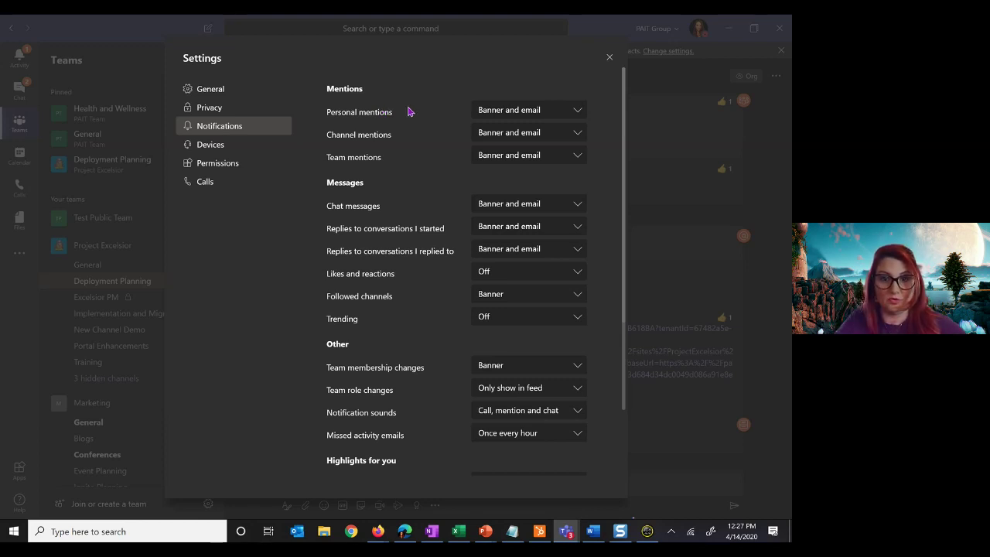
# Step: Review the delivery options for personal and team mentions and the remaining notification categories, and close the settings unchanged
pyautogui.click(576, 112)
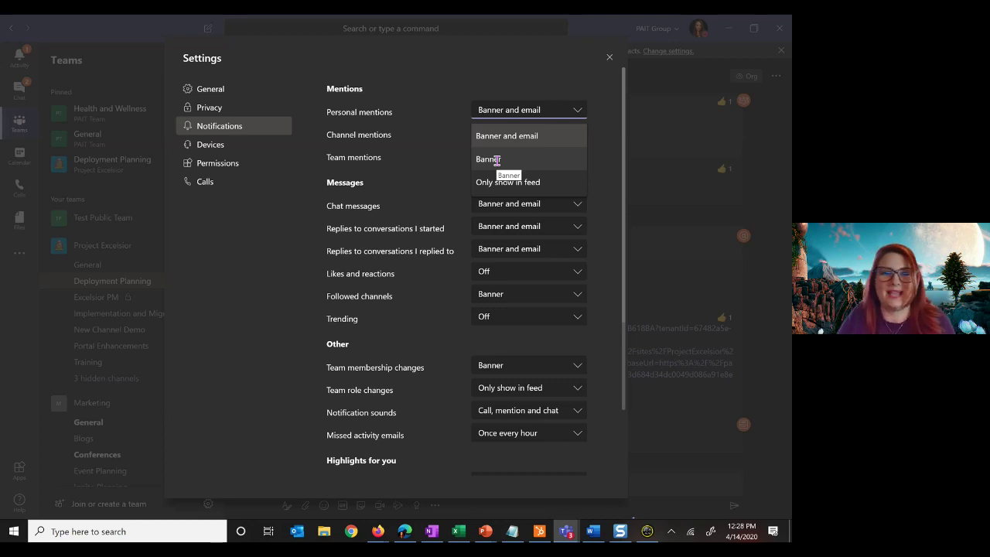
pyautogui.click(578, 116)
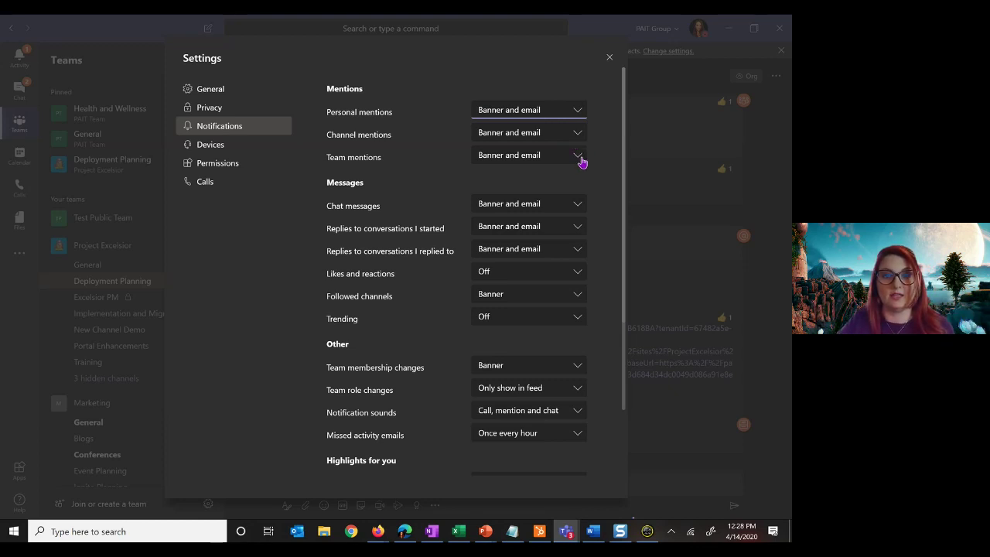
pyautogui.click(575, 159)
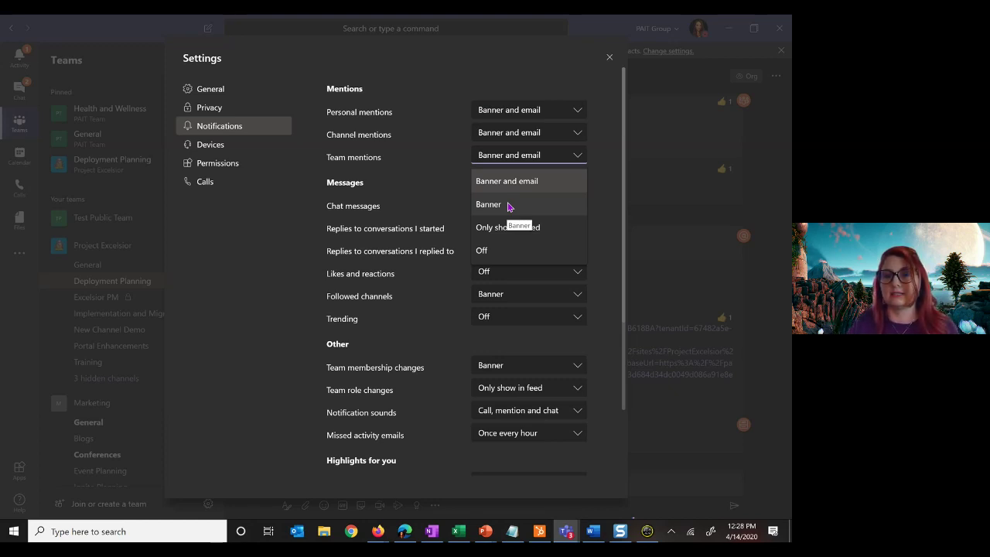
pyautogui.click(405, 214)
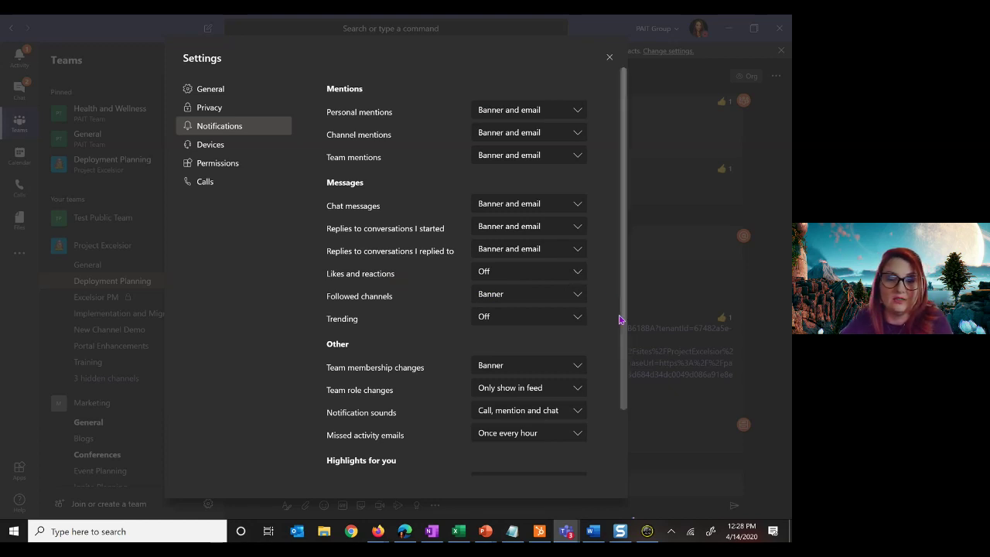
pyautogui.moveTo(623, 344); pyautogui.dragTo(620, 453)
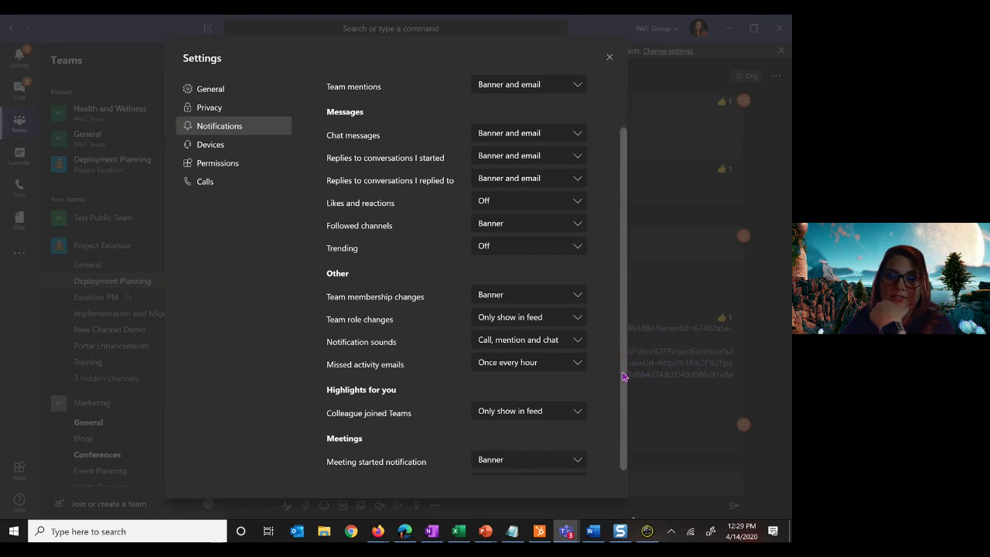
pyautogui.scroll(-1, 604, 385)
pyautogui.scroll(-1, 604, 385)
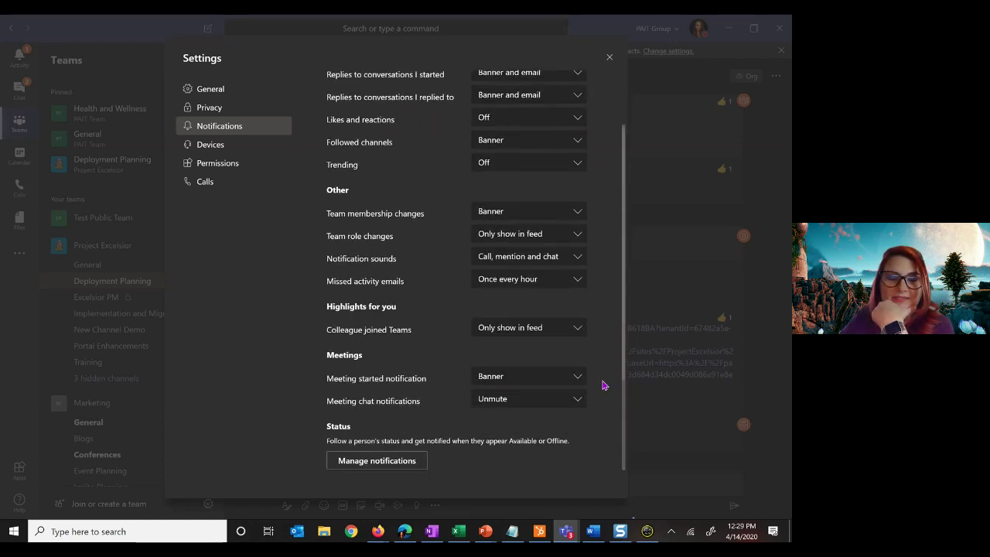
pyautogui.scroll(4, 603, 383)
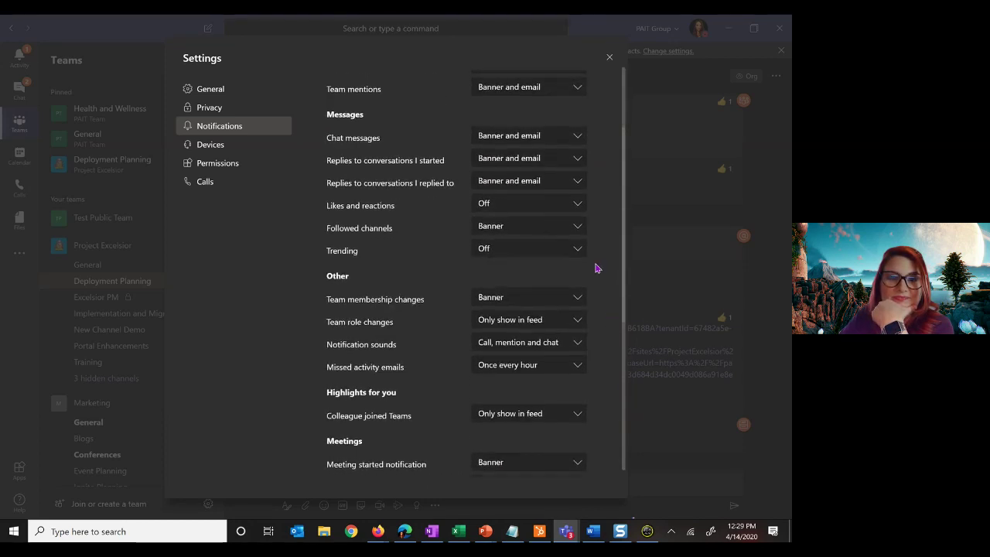
pyautogui.click(609, 58)
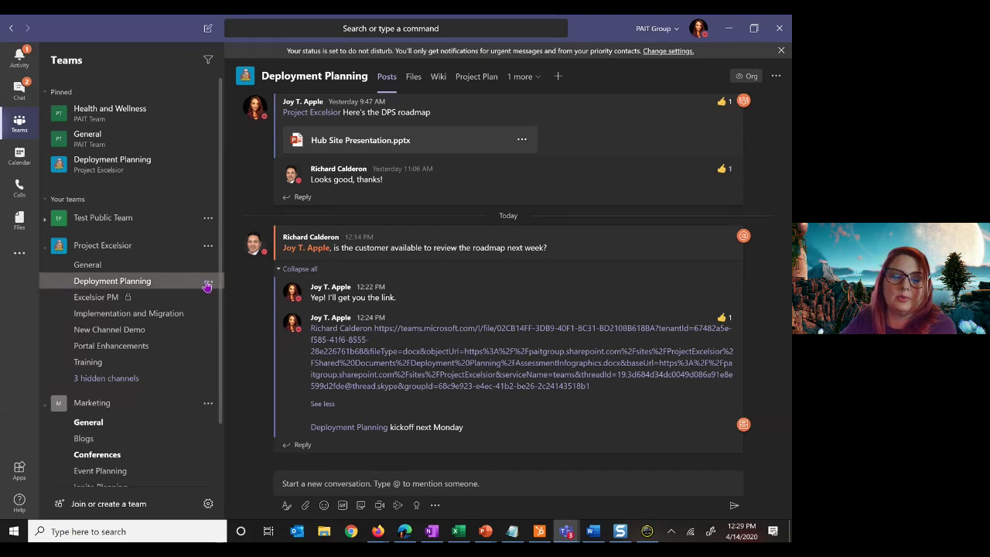
# Step: Set the Deployment Planning channel's notifications for all new posts to Banner and feed and save them
pyautogui.click(207, 283)
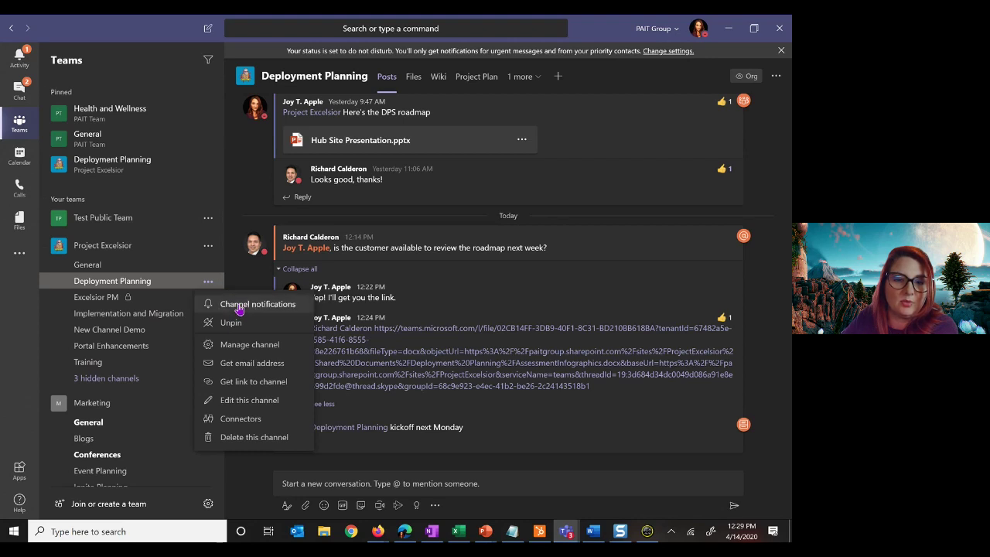
pyautogui.press('Escape')
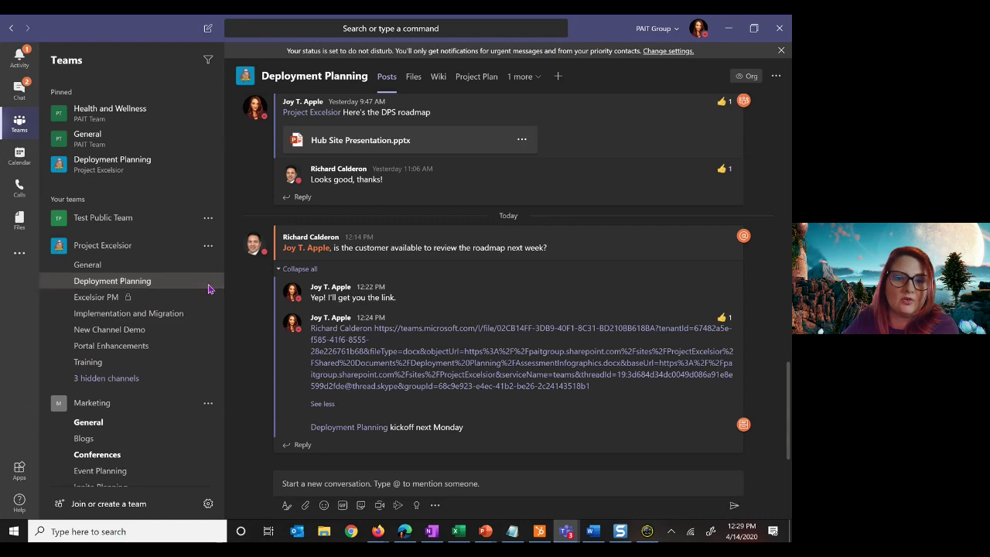
pyautogui.click(537, 232)
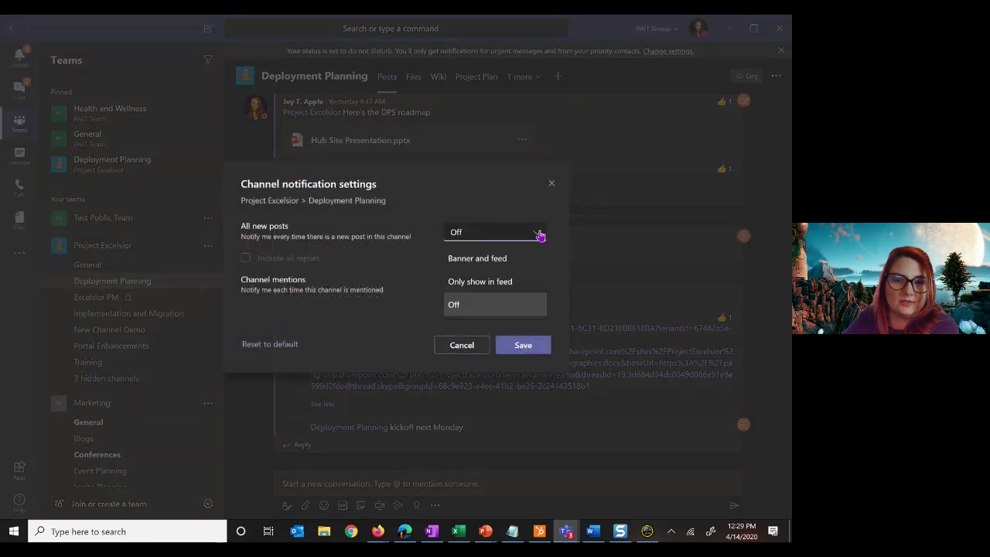
pyautogui.click(494, 259)
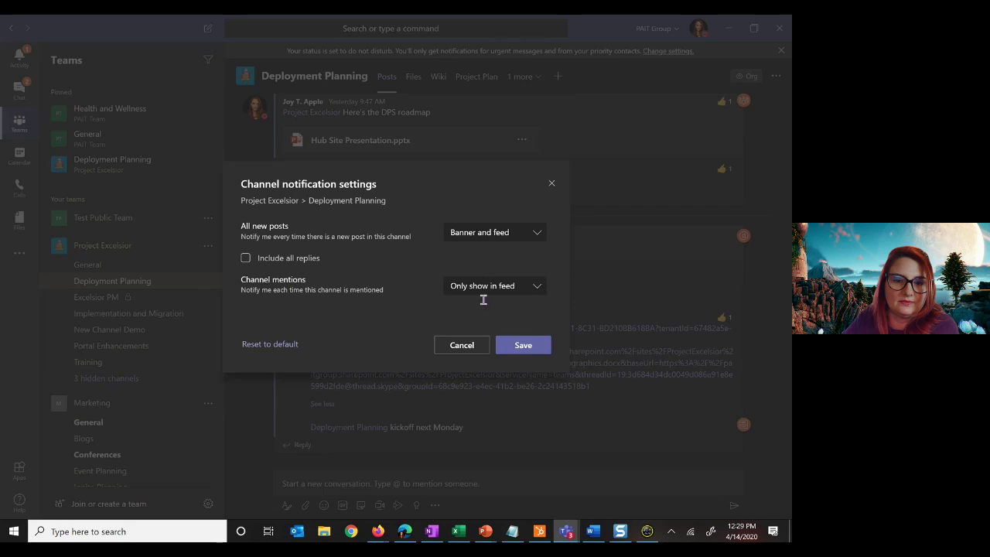
pyautogui.click(523, 348)
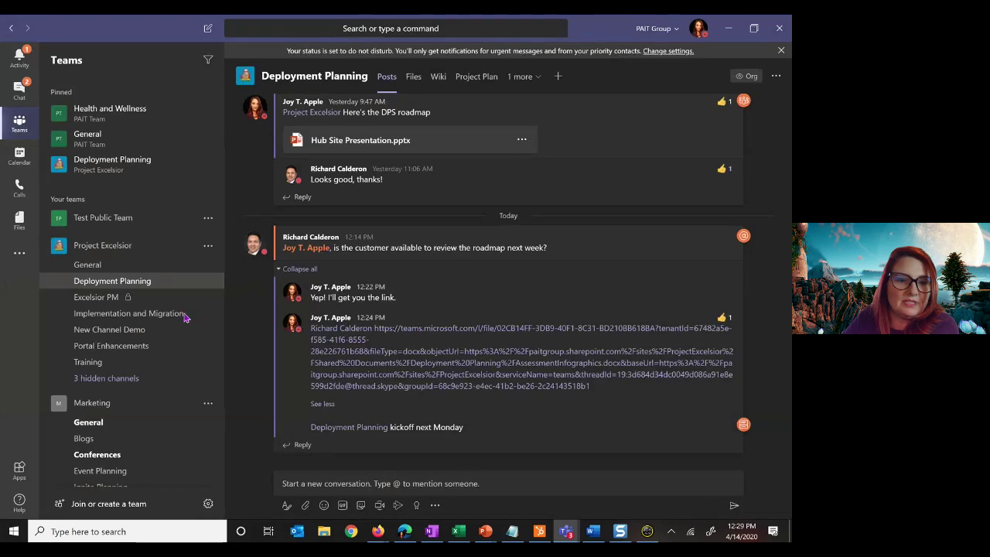
# Step: Set the Implementation and Migration channel's notifications to Only show in feed for all new posts and Off for channel mentions, and save them
pyautogui.click(207, 317)
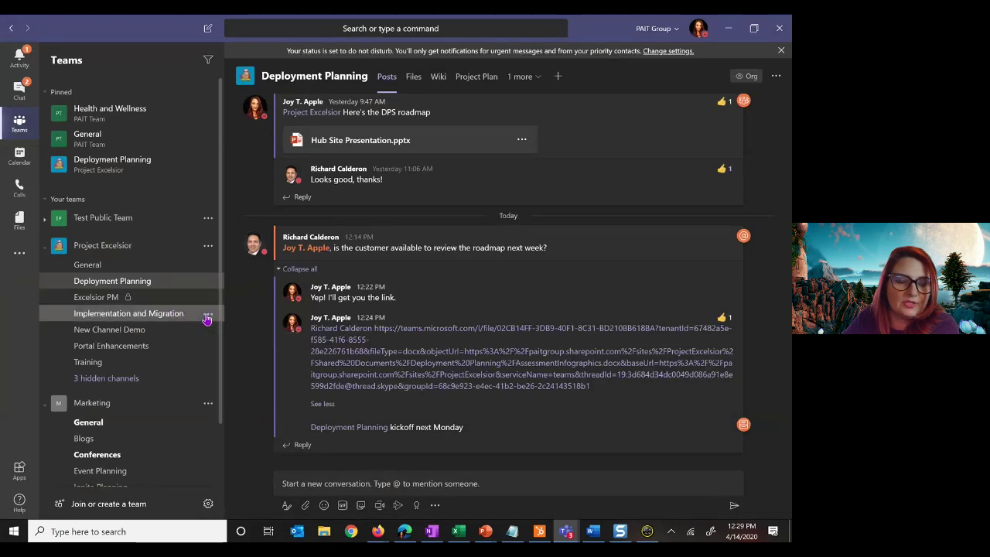
pyautogui.click(207, 318)
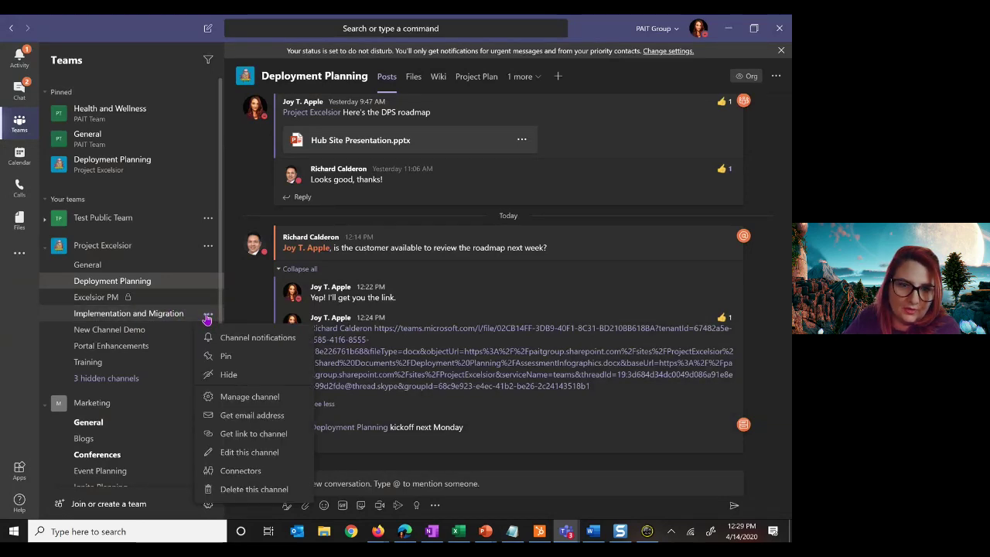
pyautogui.click(240, 343)
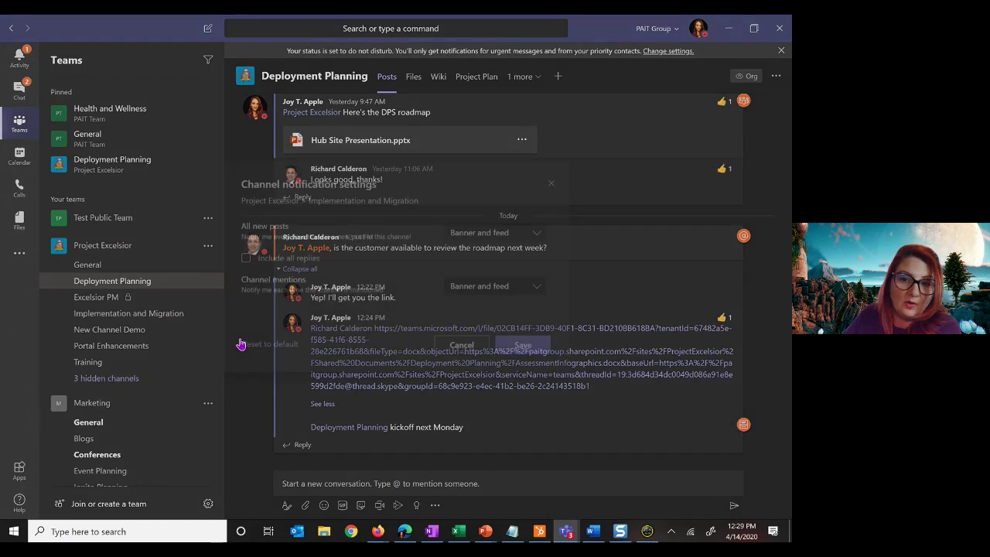
pyautogui.click(541, 240)
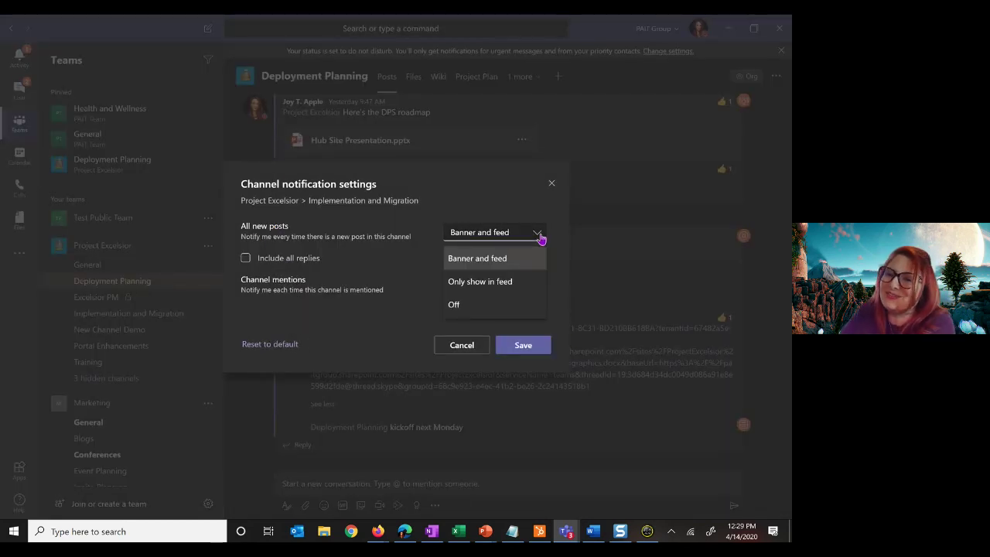
pyautogui.click(465, 282)
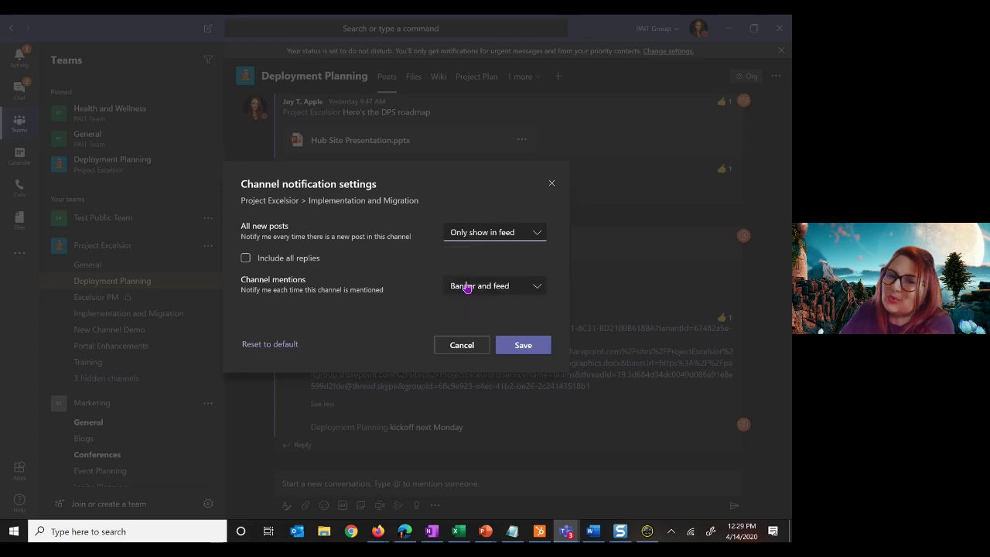
pyautogui.click(533, 288)
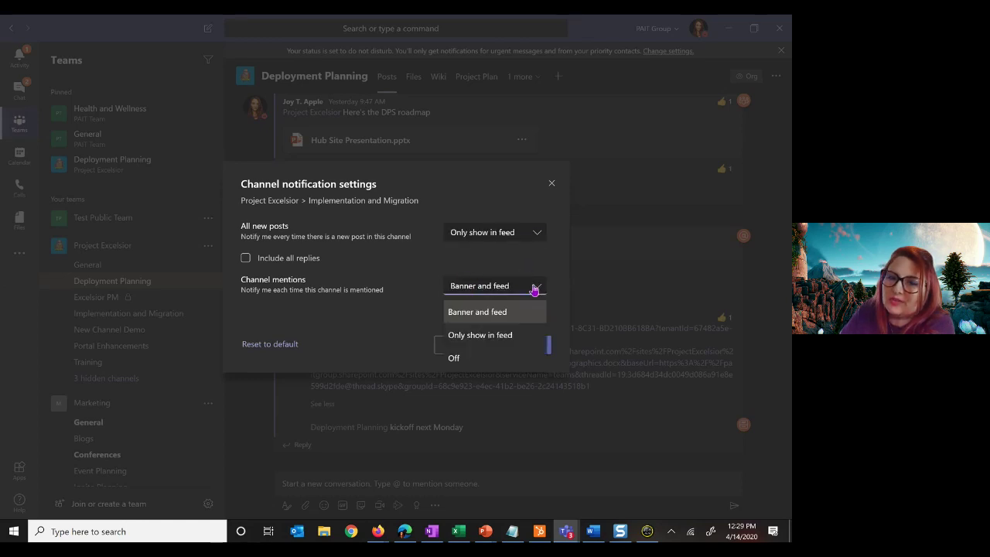
pyautogui.click(455, 356)
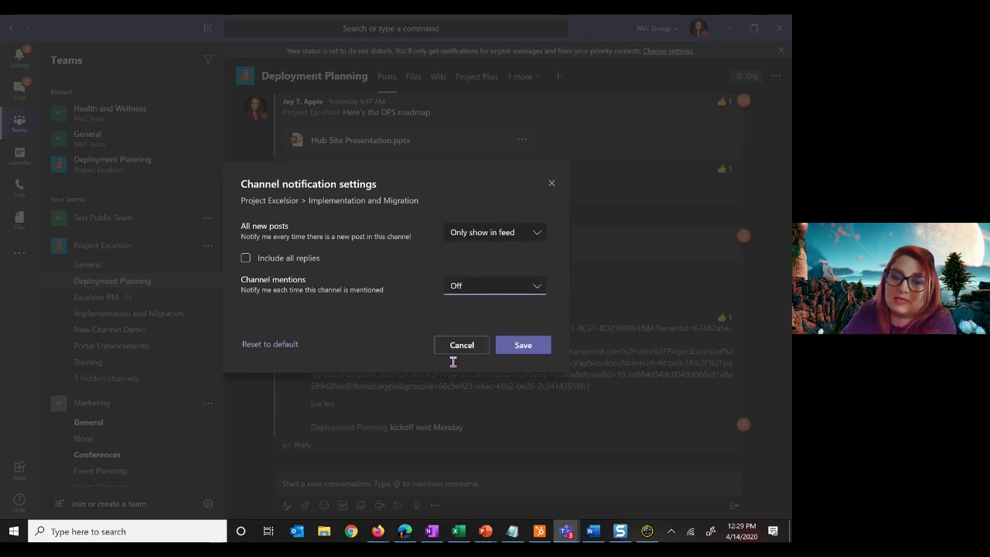
pyautogui.click(522, 345)
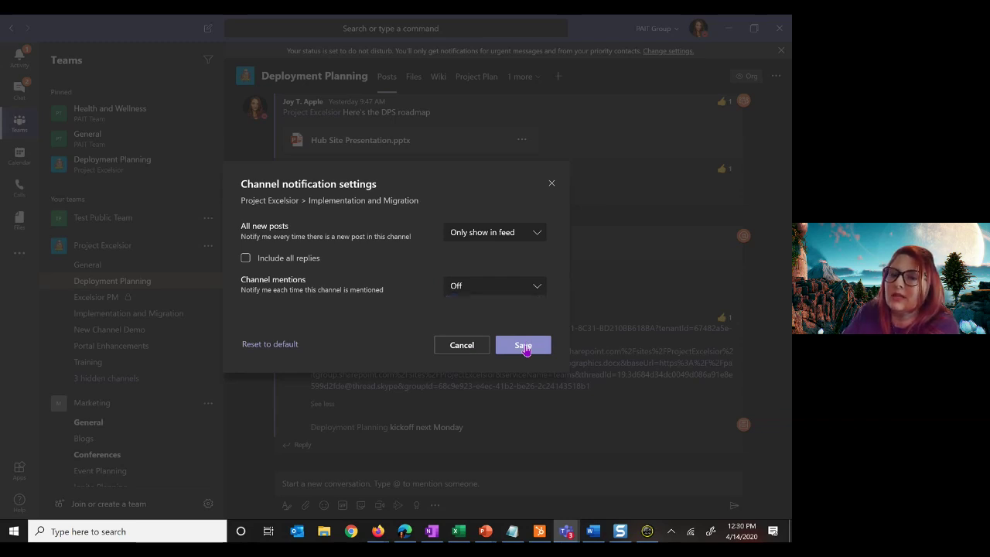
pyautogui.click(524, 347)
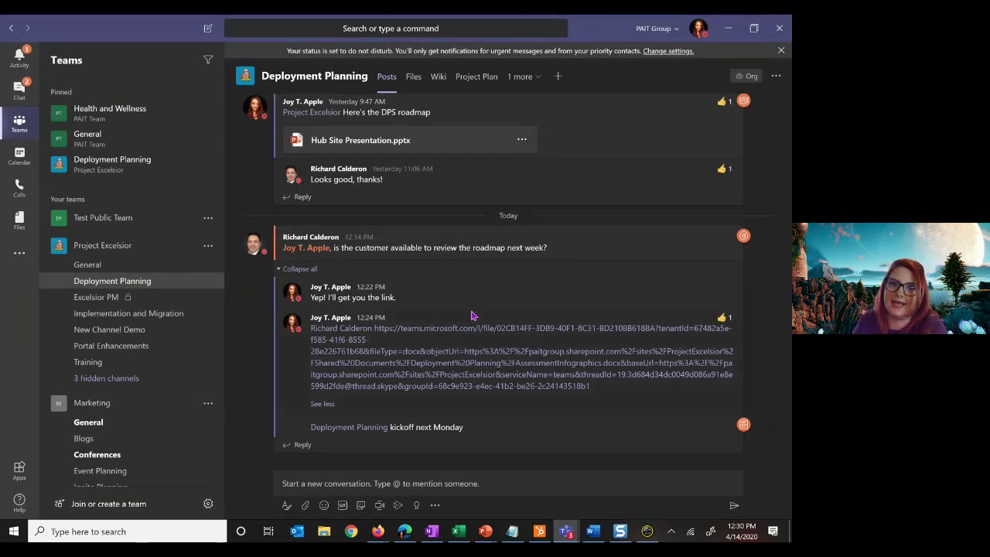
# Step: Hide Test Public Team from the list of teams
pyautogui.moveTo(474, 316)
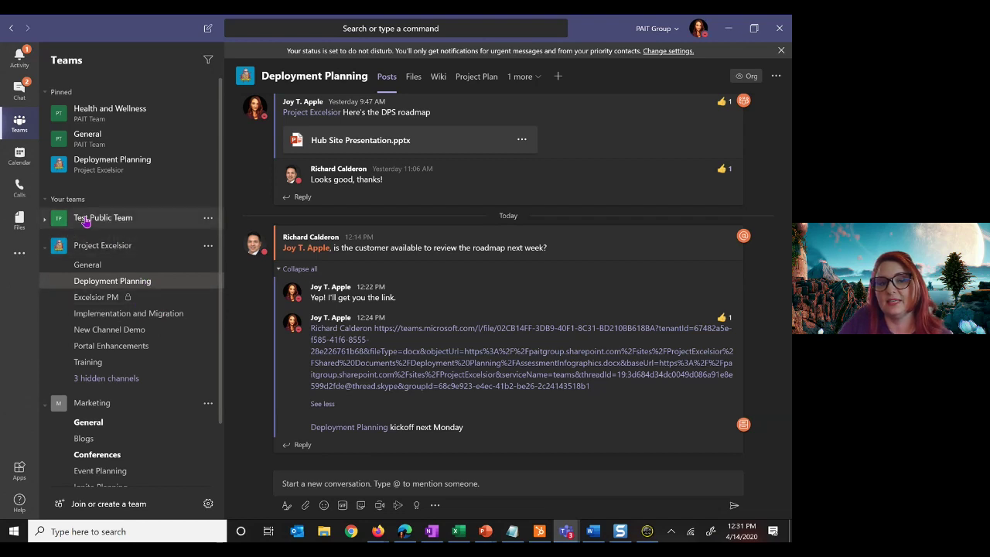
pyautogui.click(208, 221)
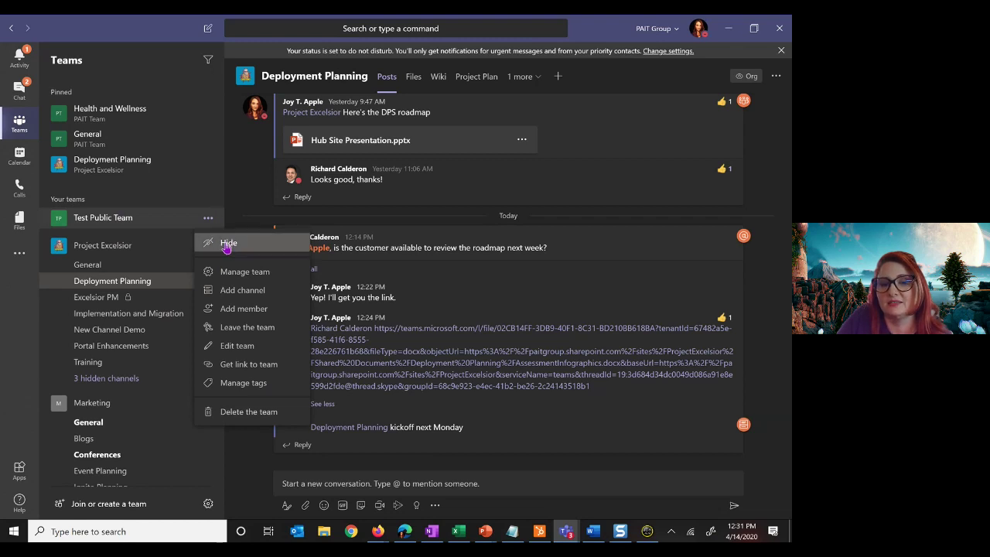
pyautogui.click(226, 244)
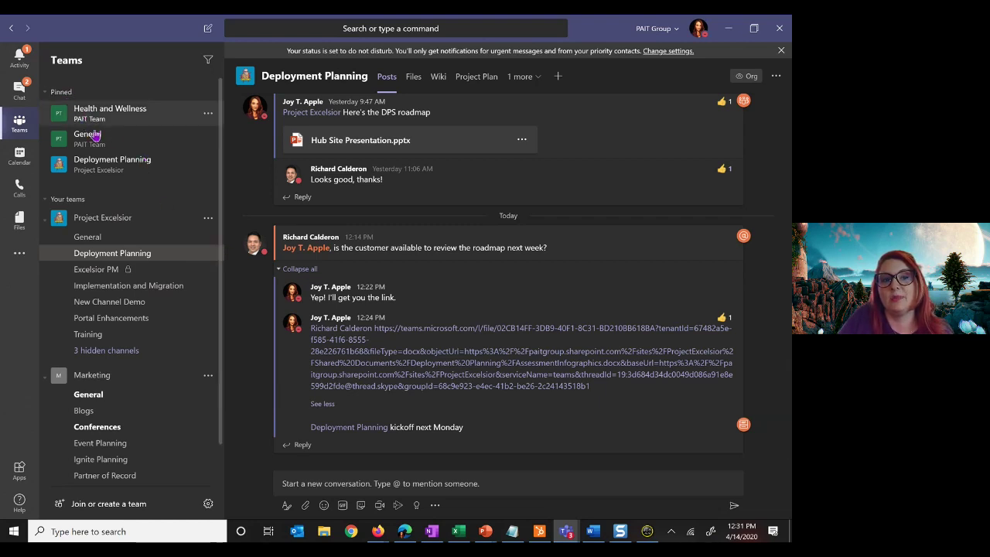
# Step: Pin Project Excelsior's Training channel and view the team's hidden channels
pyautogui.scroll(-1, 98, 130)
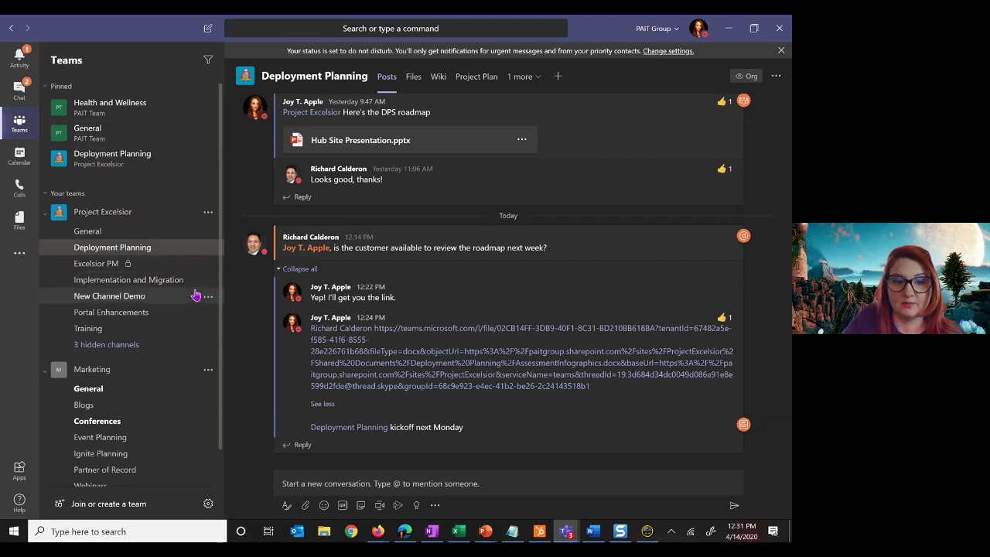
pyautogui.click(208, 331)
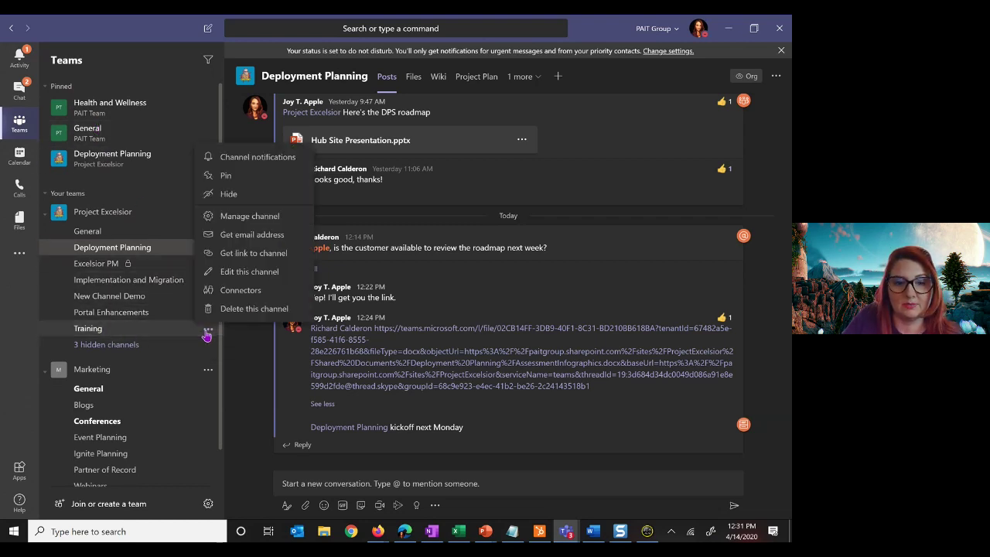
pyautogui.click(218, 177)
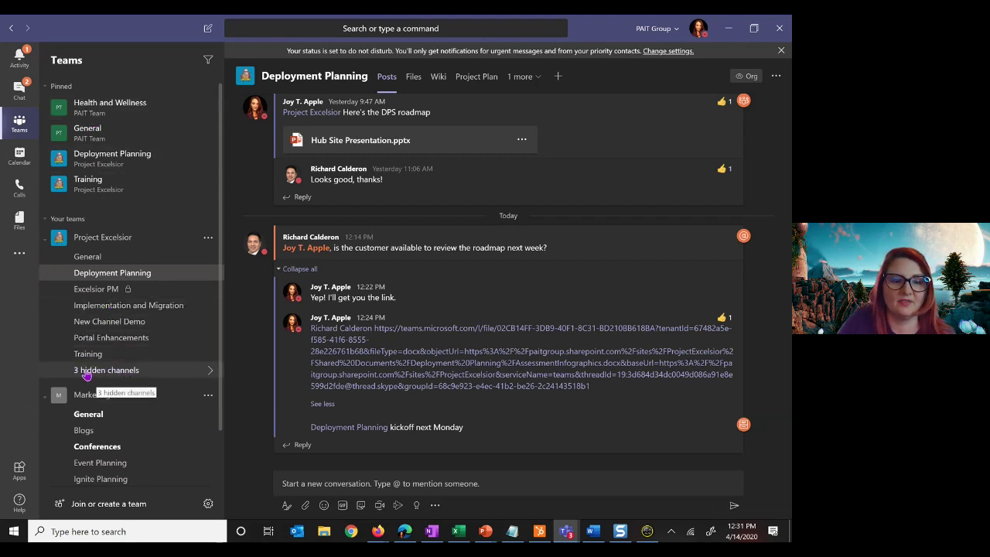
pyautogui.click(208, 374)
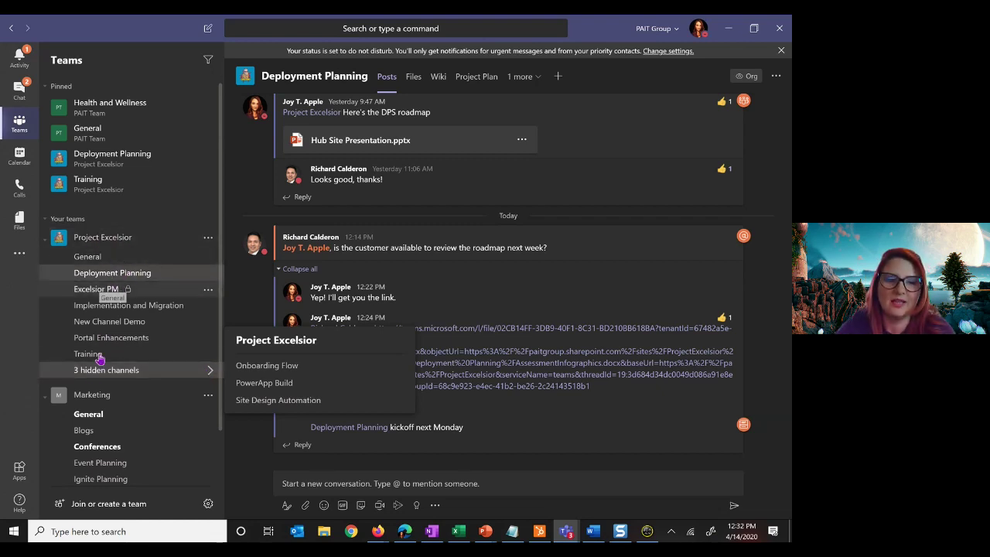
# Step: Collapse the Marketing team and move it above Project Excelsior in the team list
pyautogui.click(45, 400)
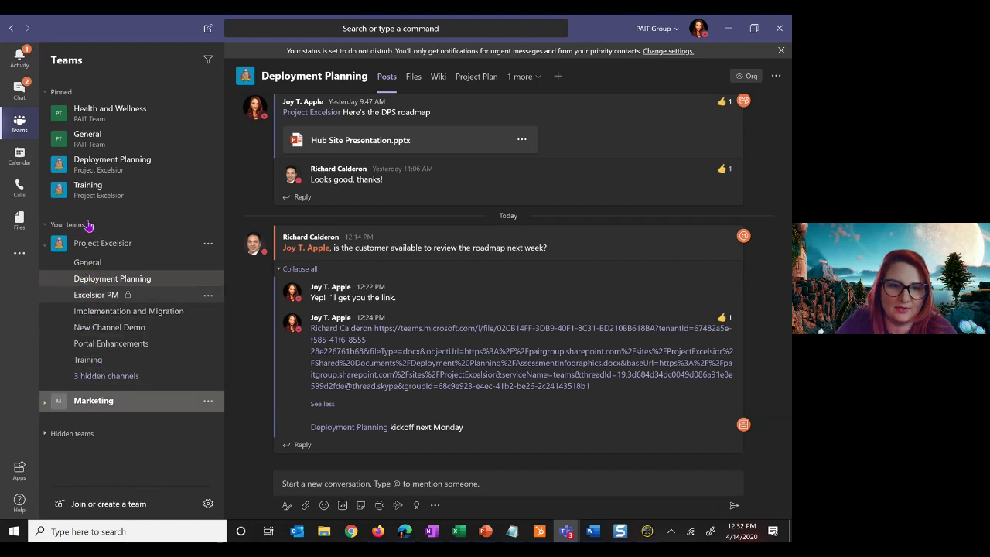
pyautogui.moveTo(87, 222); pyautogui.dragTo(92, 233)
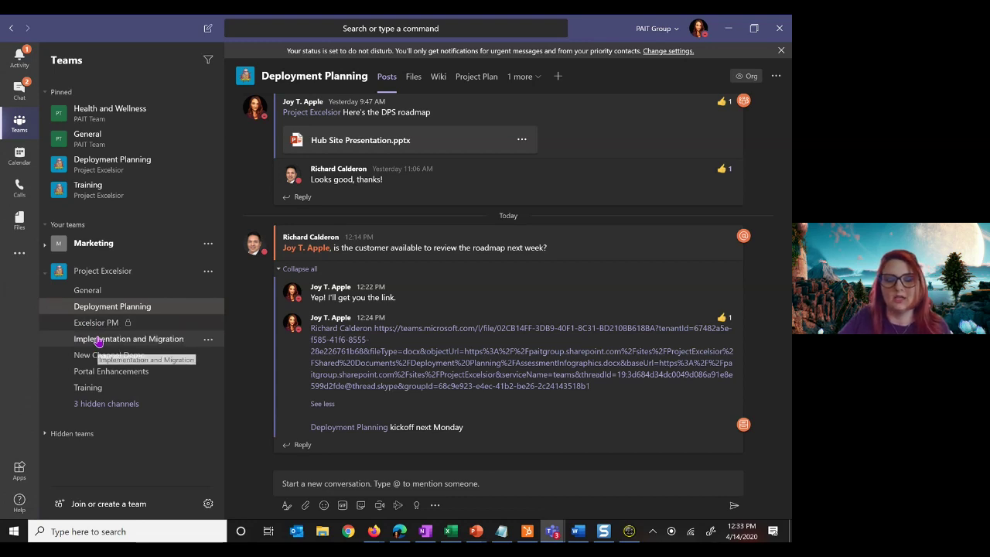
pyautogui.click(106, 403)
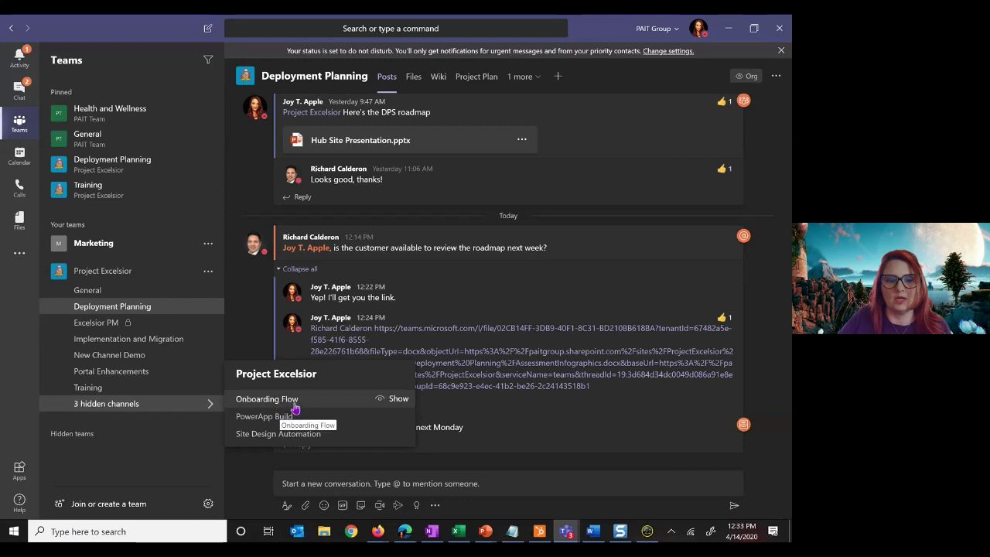
pyautogui.click(396, 400)
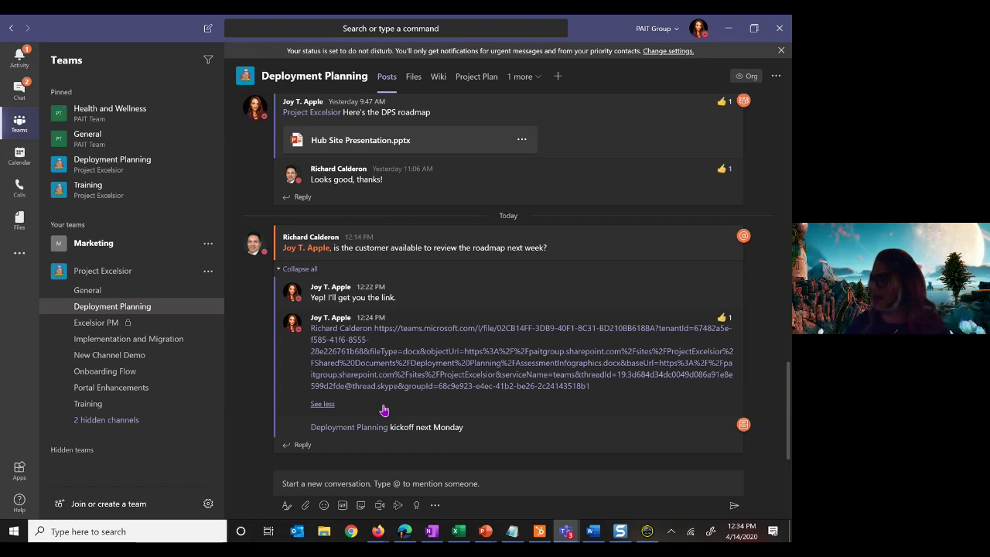
# Step: Start a formatted announcement post in the Deployment Planning channel and review its reply permission options
pyautogui.moveTo(384, 410)
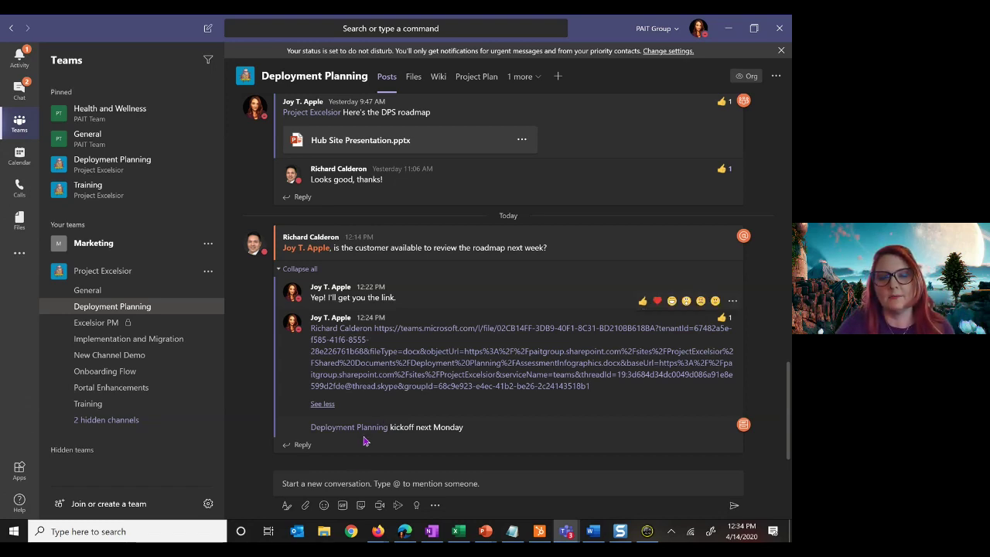
pyautogui.click(286, 510)
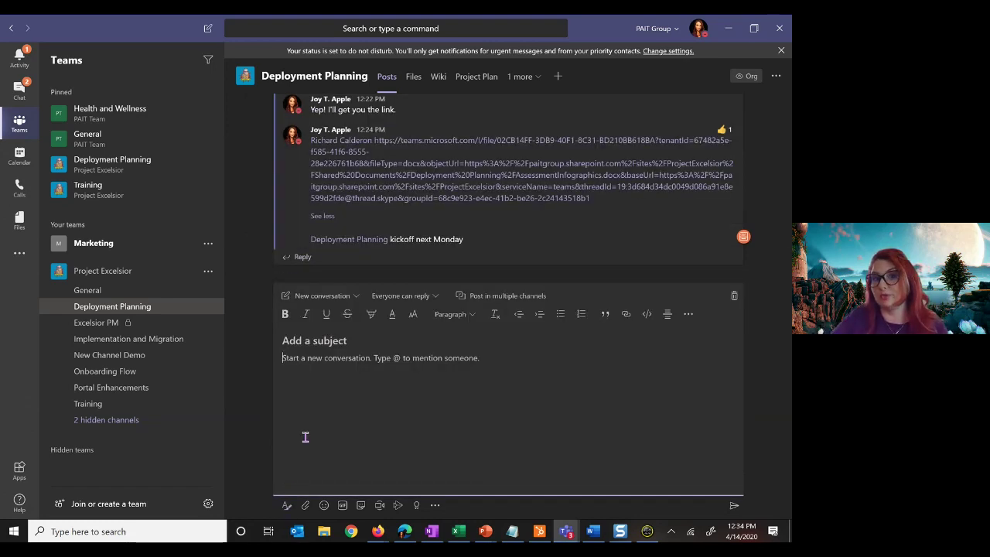
pyautogui.click(356, 297)
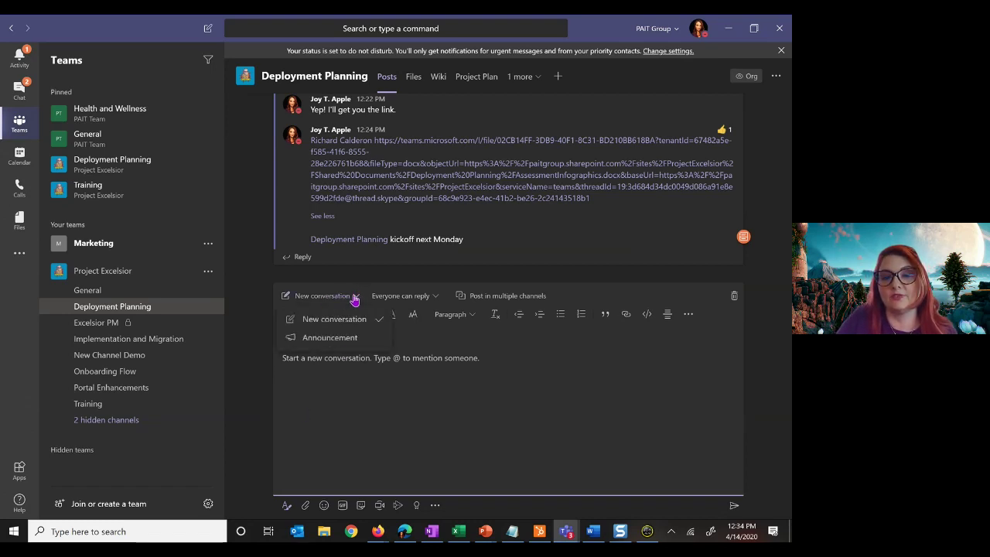
pyautogui.click(337, 338)
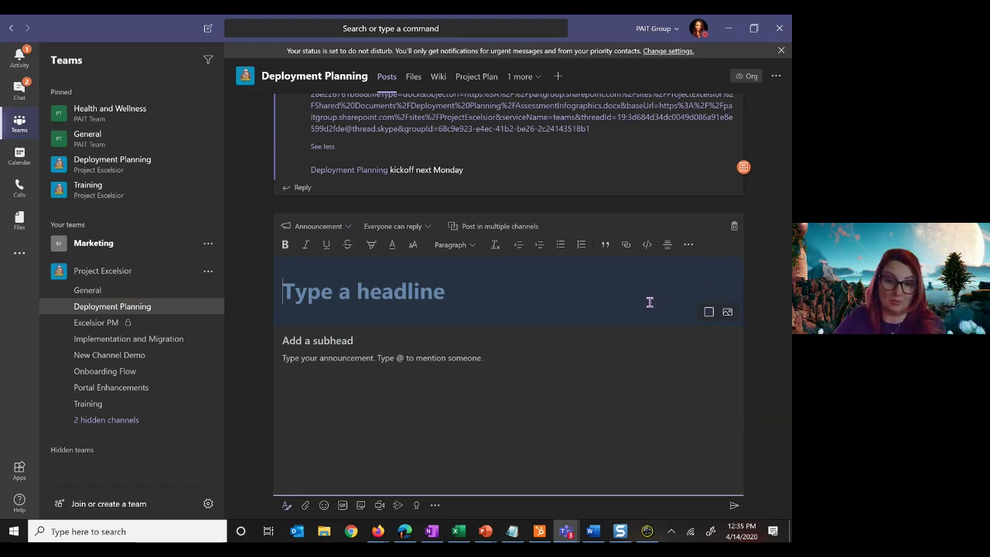
pyautogui.click(427, 229)
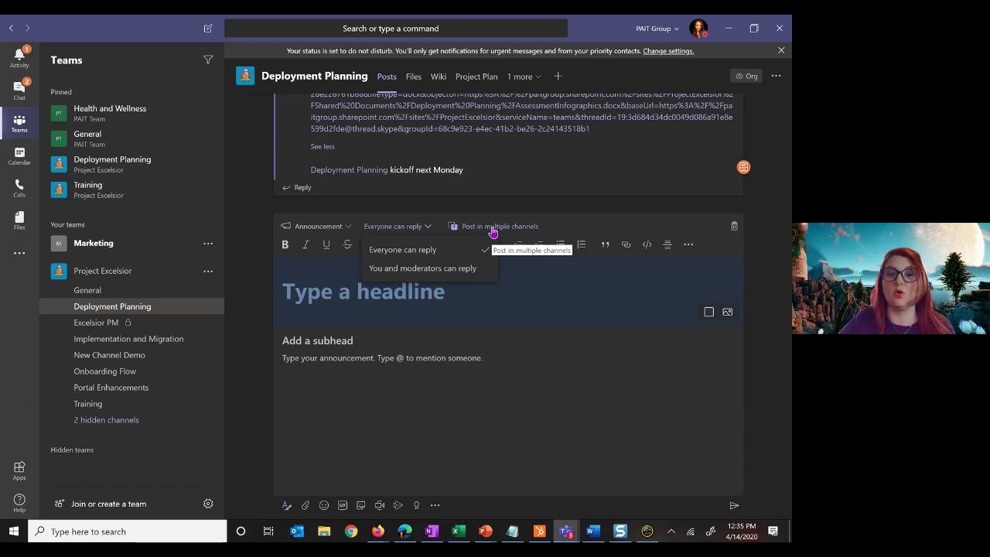
pyautogui.click(381, 324)
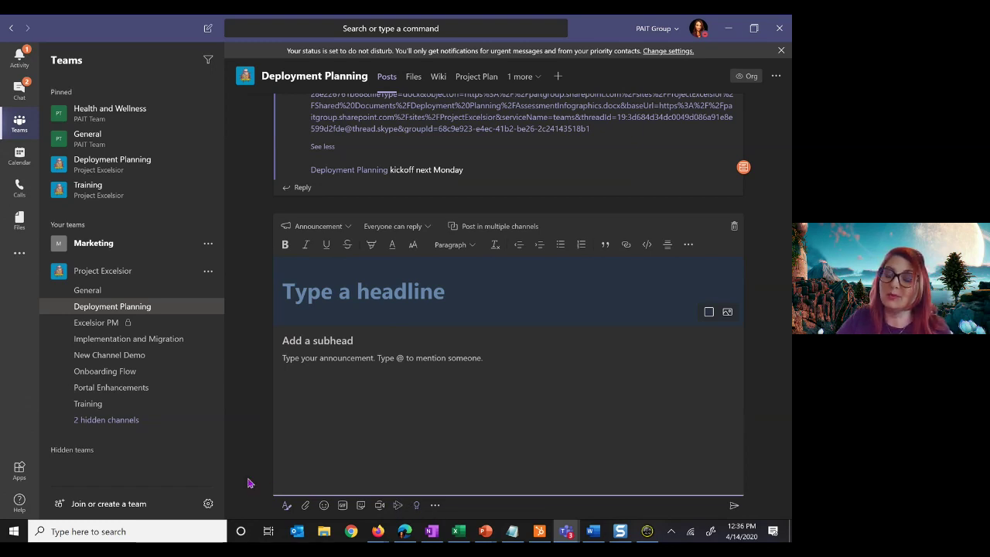
# Step: Start a praise message in the Deployment Planning channel with the Optimism badge and add a colleague as recipient
pyautogui.click(417, 505)
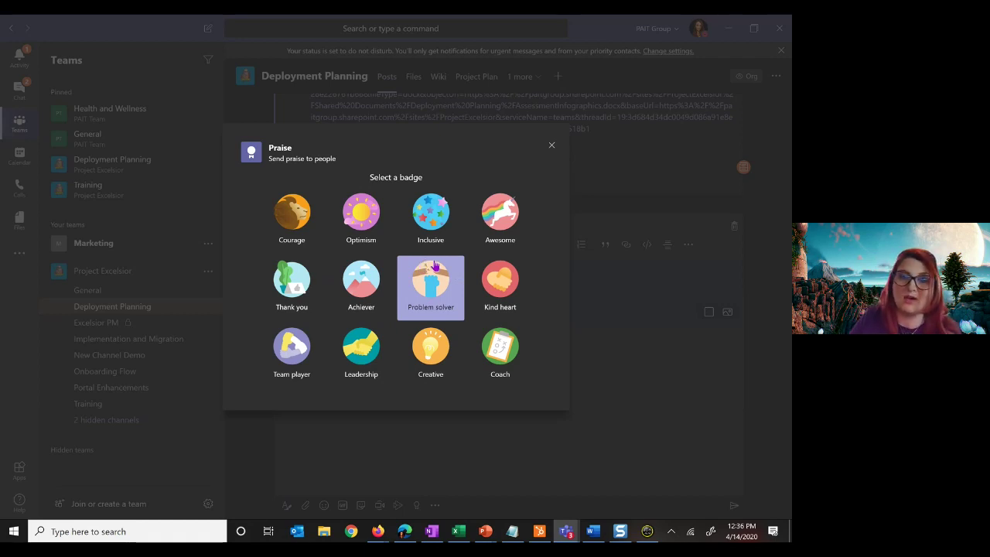
pyautogui.click(354, 217)
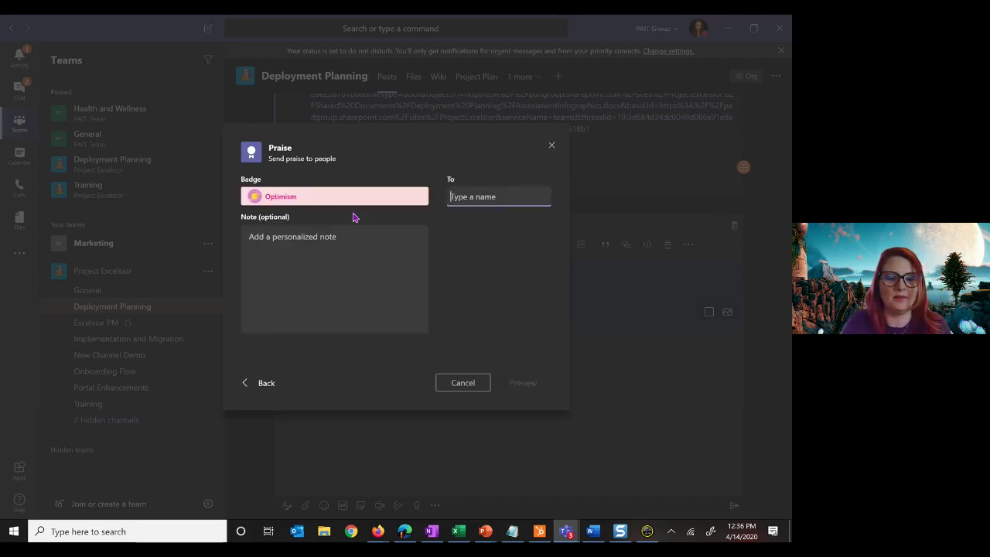
pyautogui.write('al')
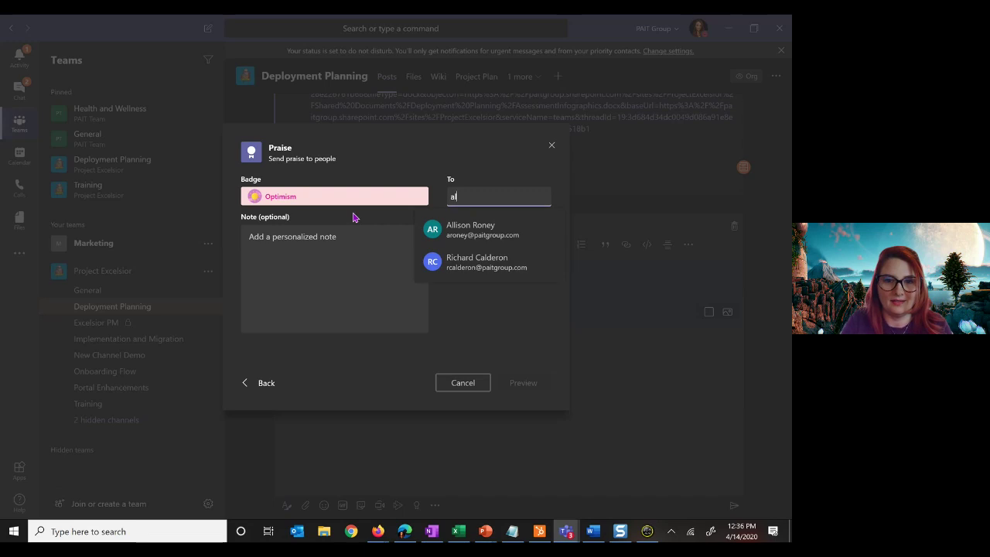
pyautogui.click(497, 230)
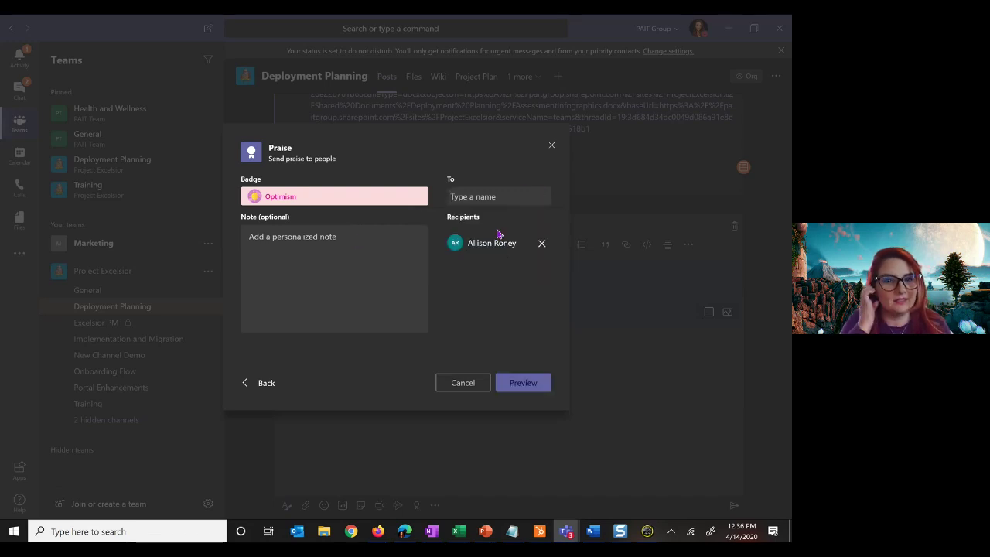
# Step: Add the note "Great job, Girl!" to the praise, preview it and send it to the channel
pyautogui.click(303, 263)
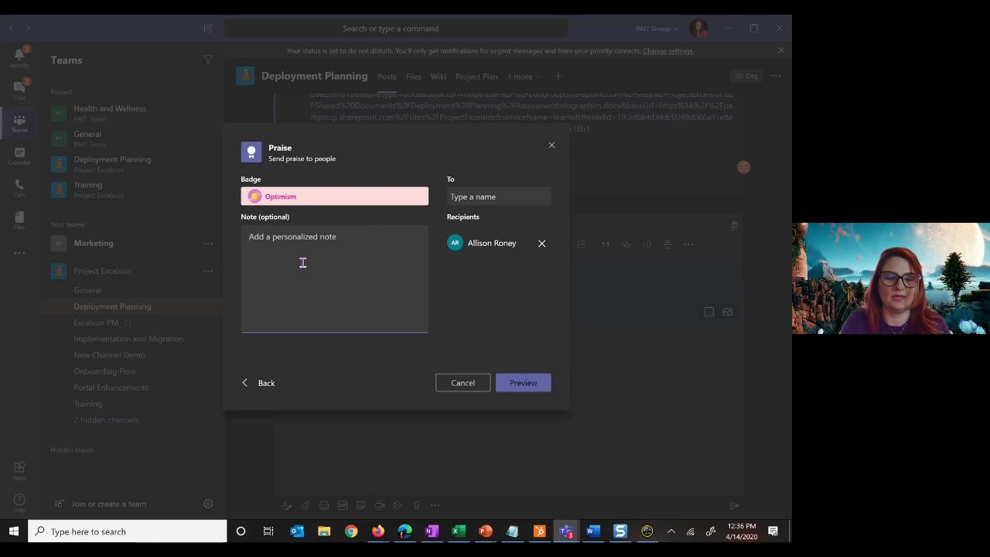
pyautogui.write('Great j')
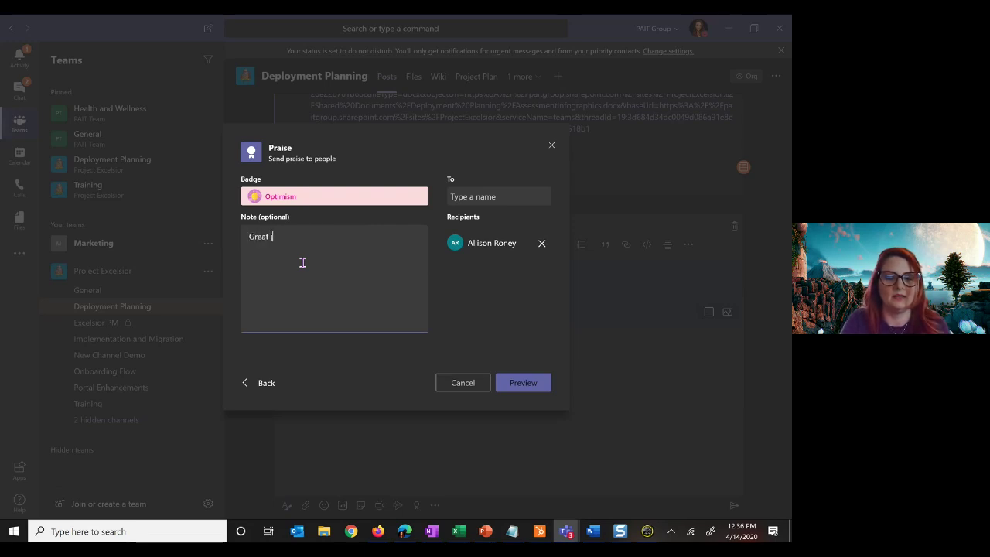
pyautogui.write('ob, Girl!')
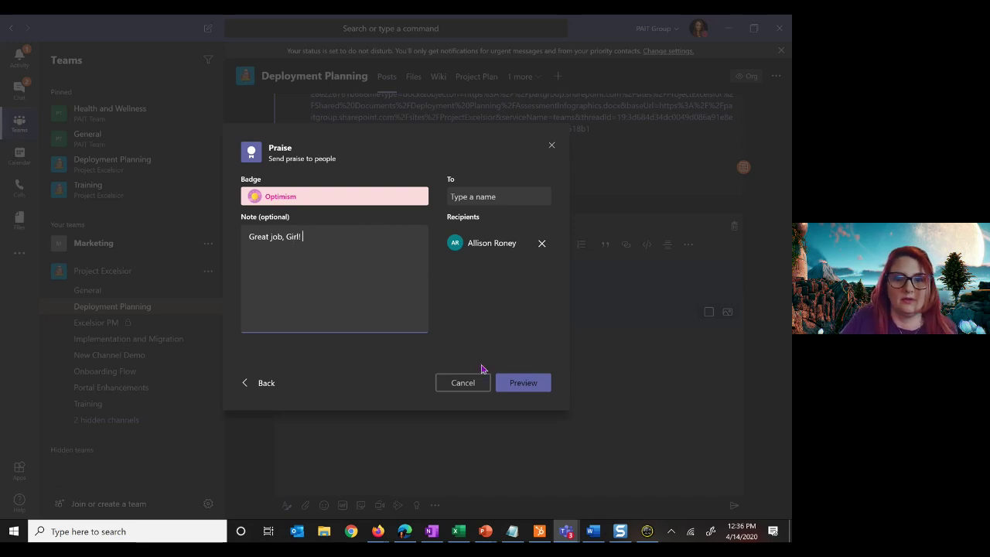
pyautogui.click(514, 384)
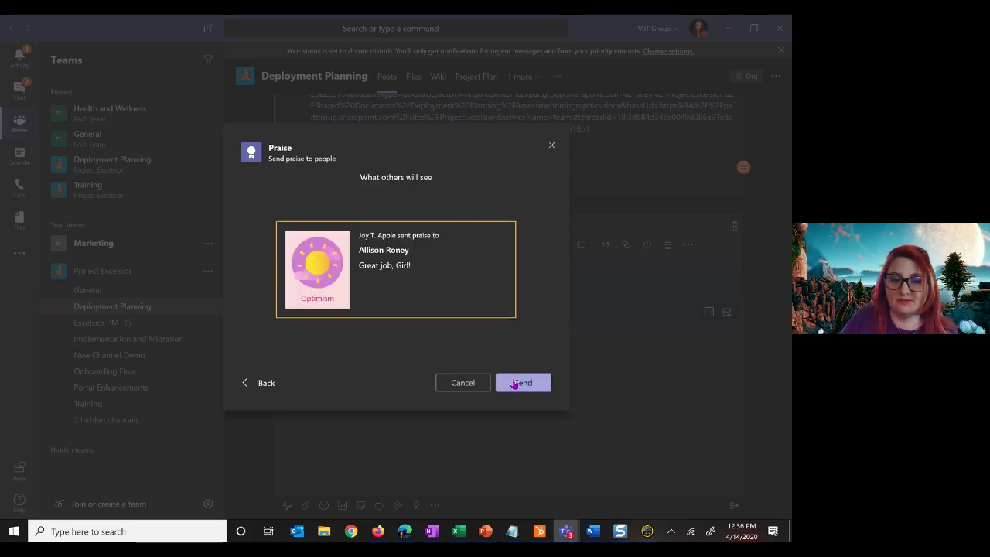
pyautogui.click(519, 384)
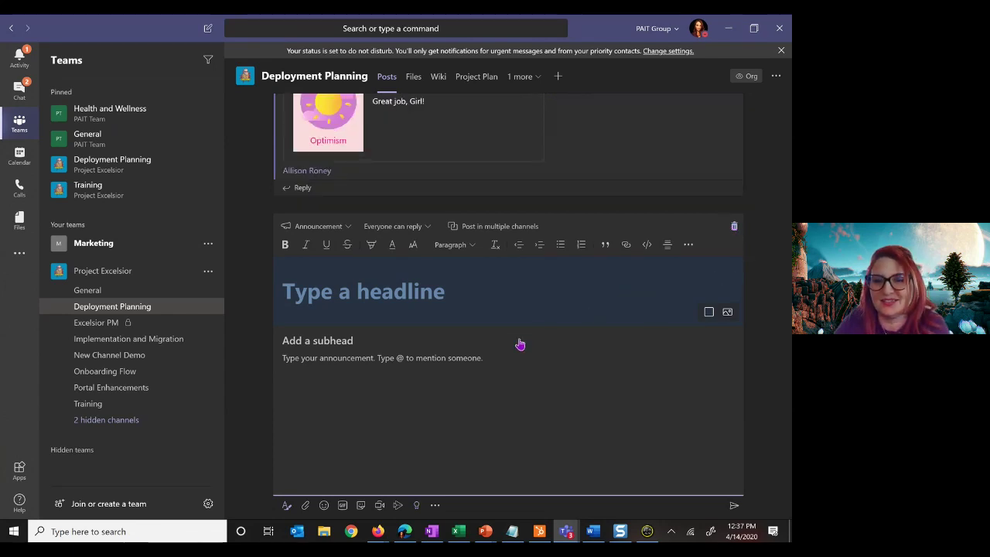
# Step: Discard the announcement draft and look over the sent praise post in the Deployment Planning conversation
pyautogui.click(772, 323)
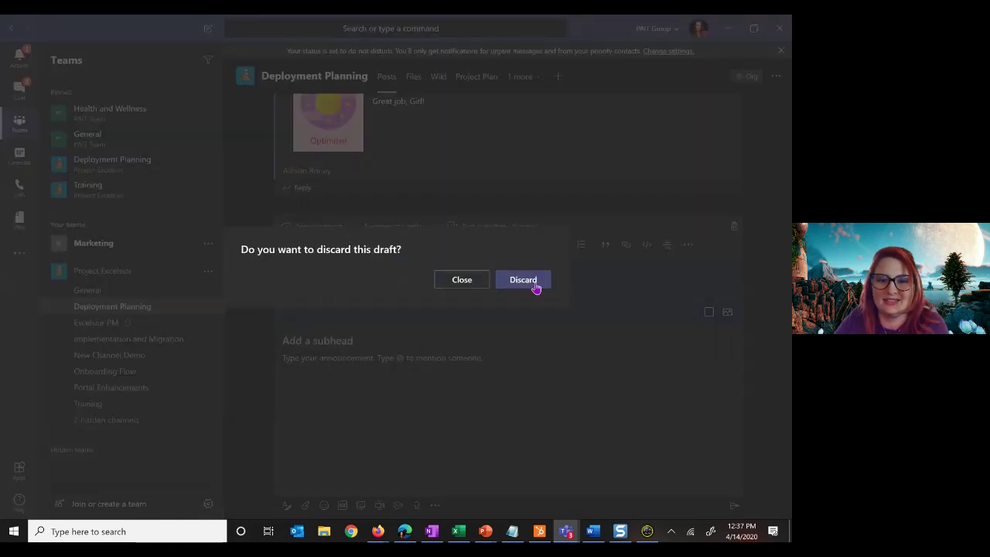
pyautogui.click(533, 283)
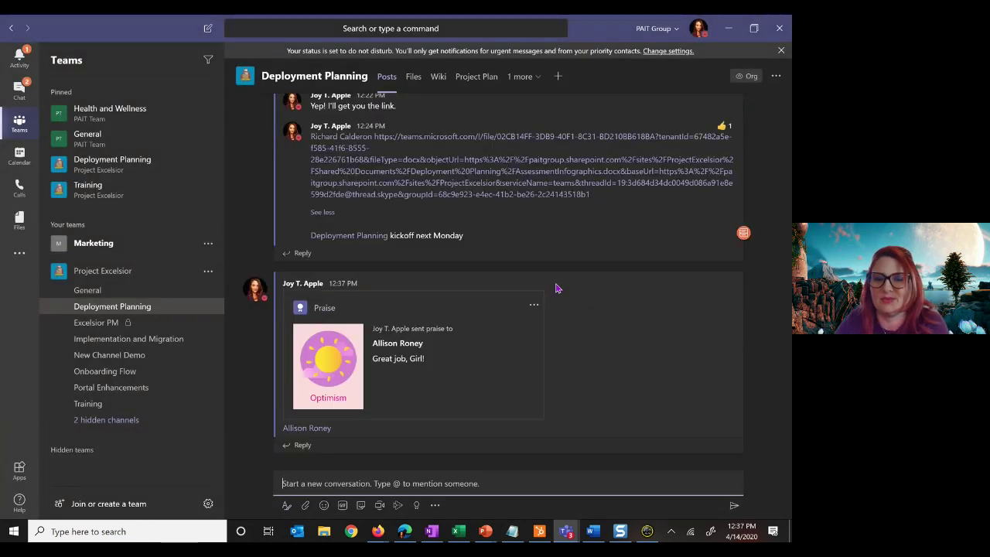
pyautogui.scroll(3, 555, 288)
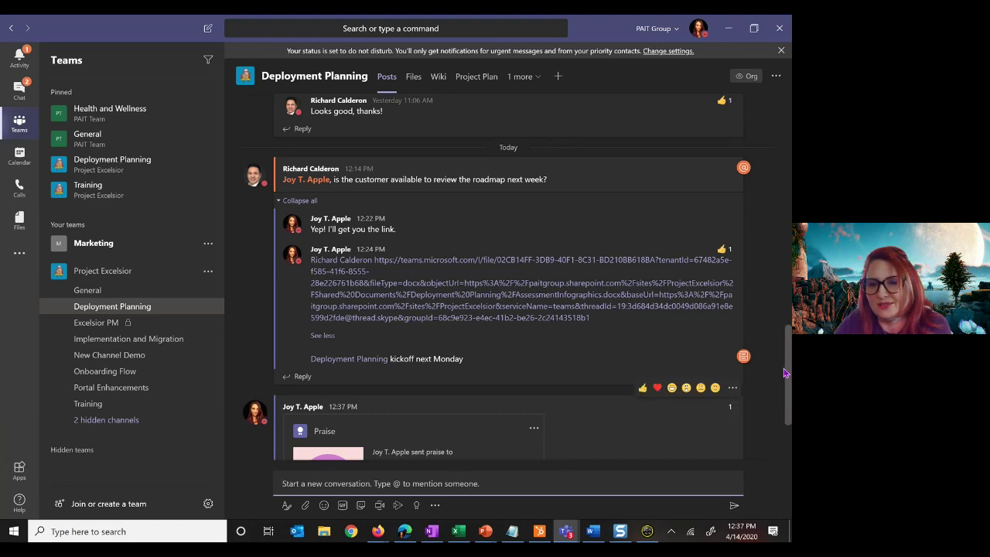
pyautogui.scroll(-2, 785, 391)
pyautogui.scroll(-1, 785, 390)
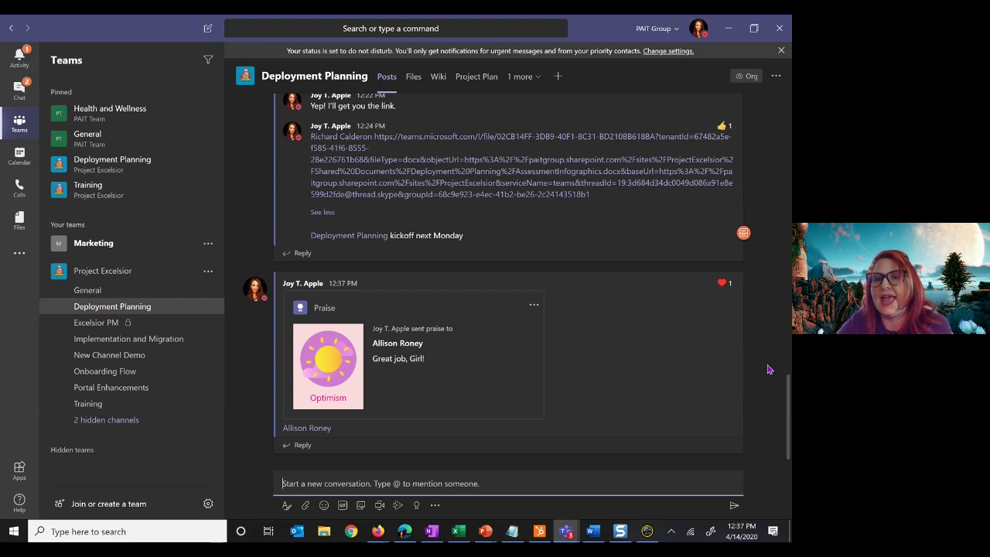
# Step: Open the management settings of the Project Excelsior team and examine its member permissions
pyautogui.click(209, 272)
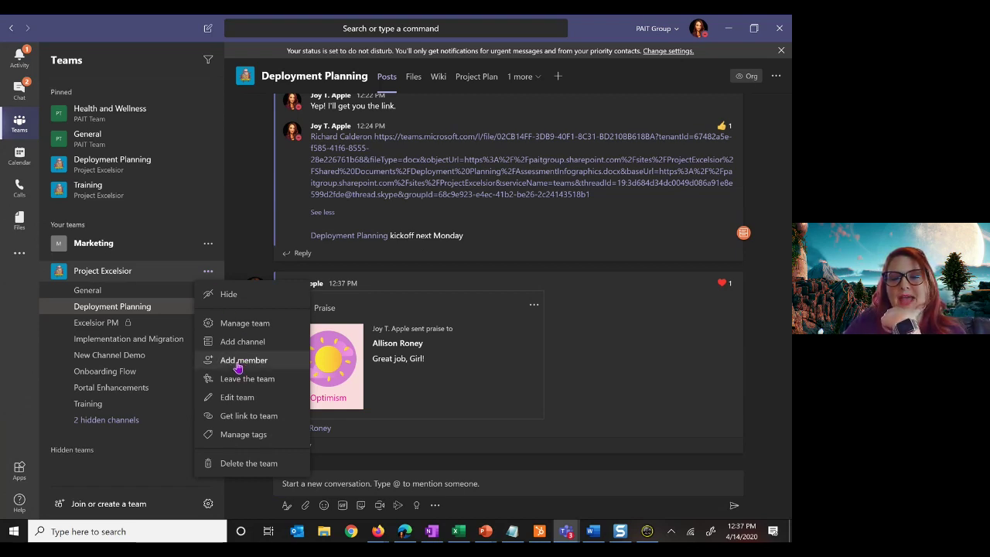
pyautogui.click(241, 326)
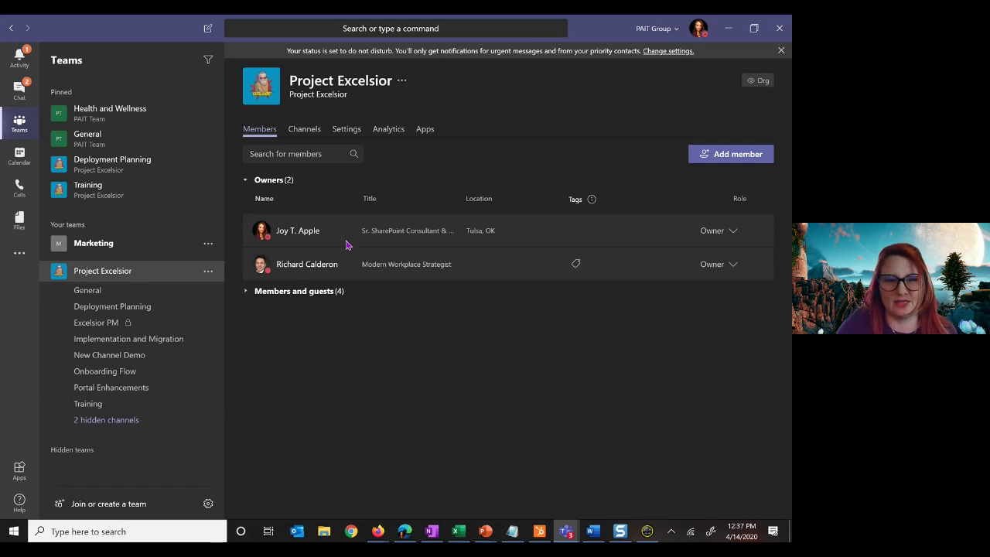
pyautogui.click(351, 133)
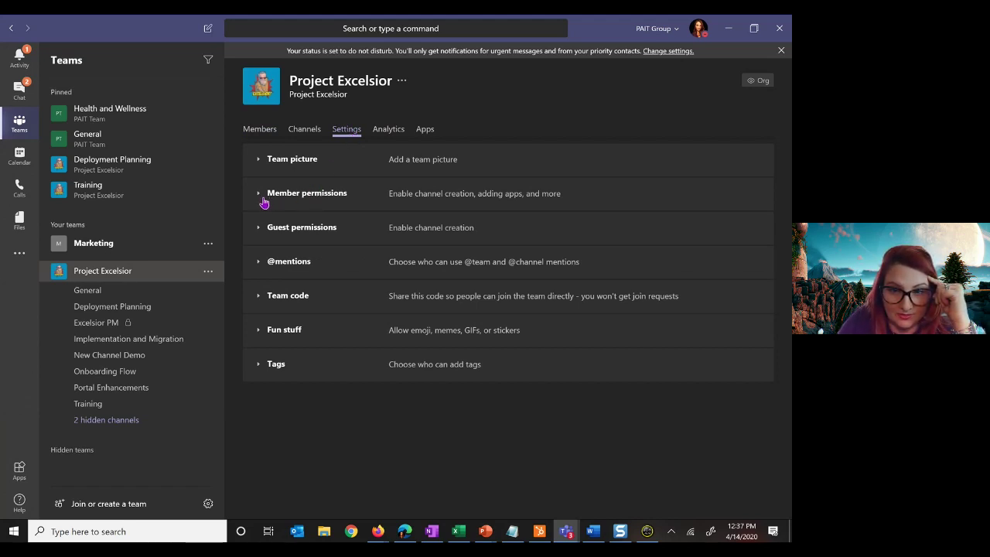
pyautogui.click(259, 198)
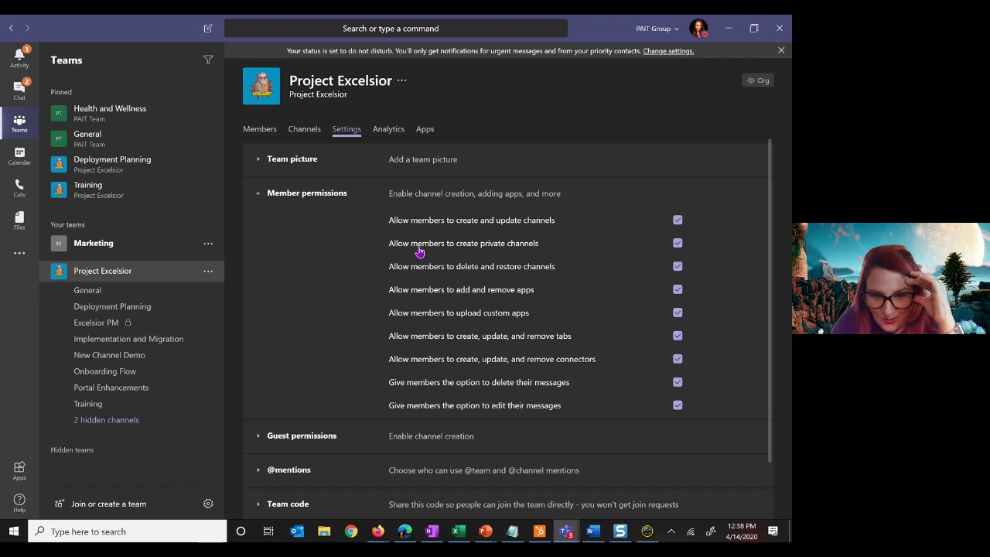
pyautogui.scroll(-1, 425, 312)
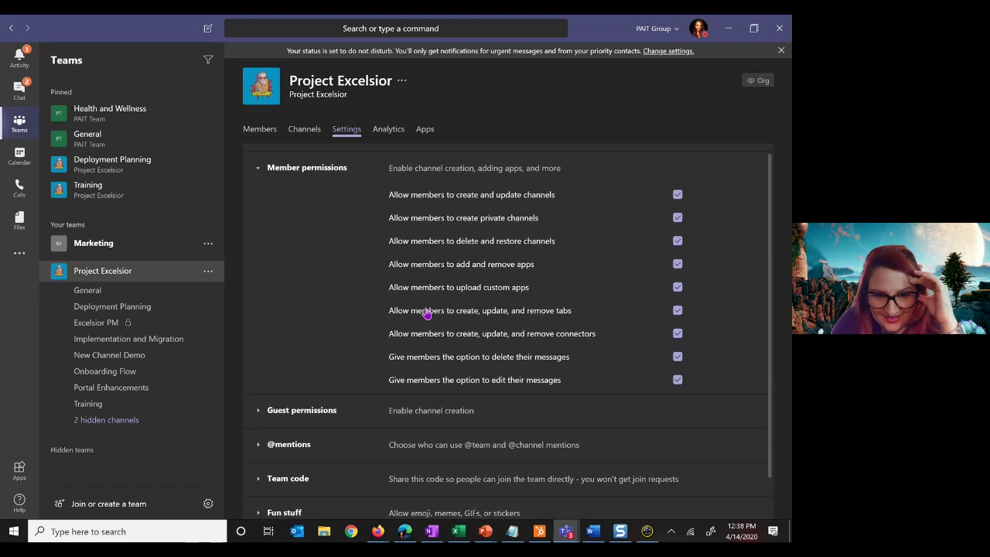
pyautogui.scroll(-2, 425, 312)
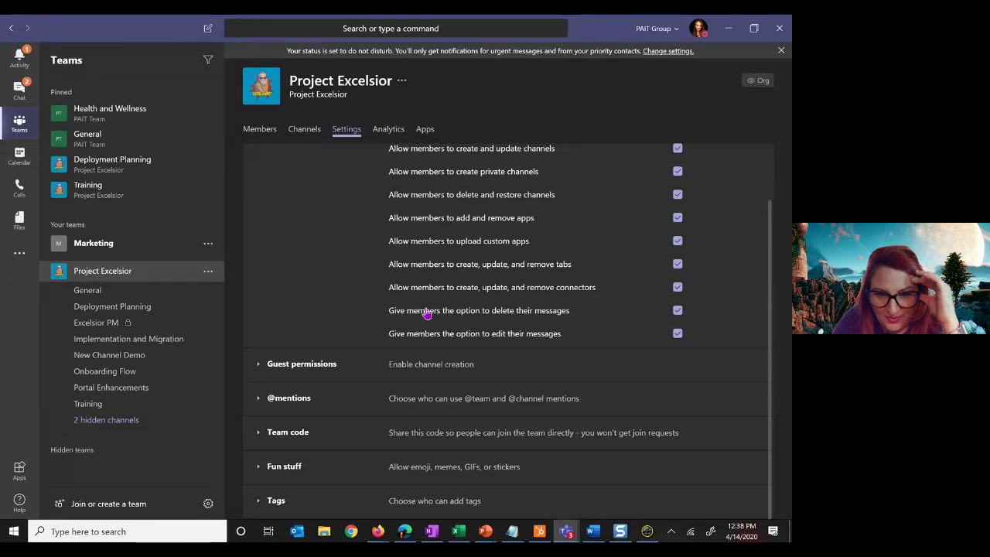
pyautogui.scroll(1, 426, 312)
pyautogui.scroll(2, 427, 312)
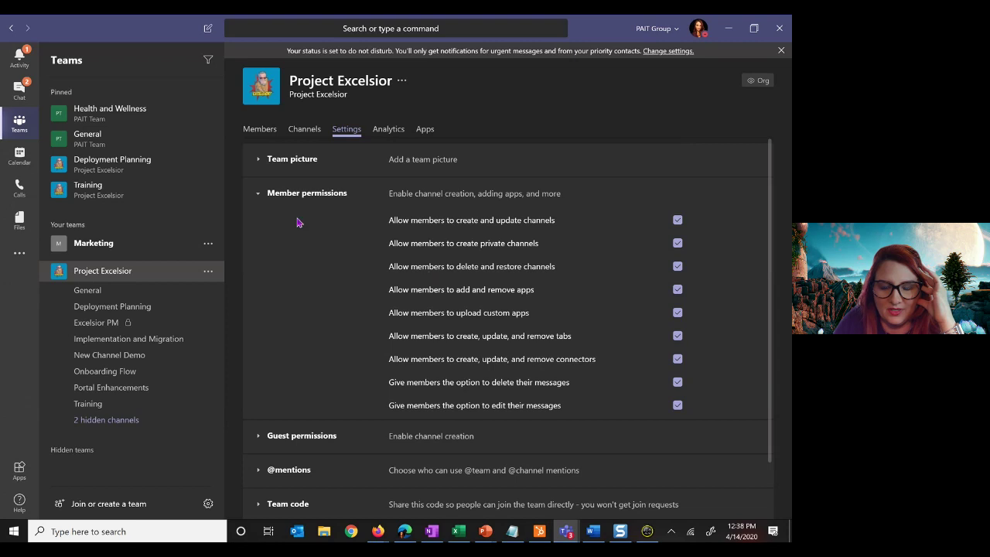
pyautogui.click(260, 200)
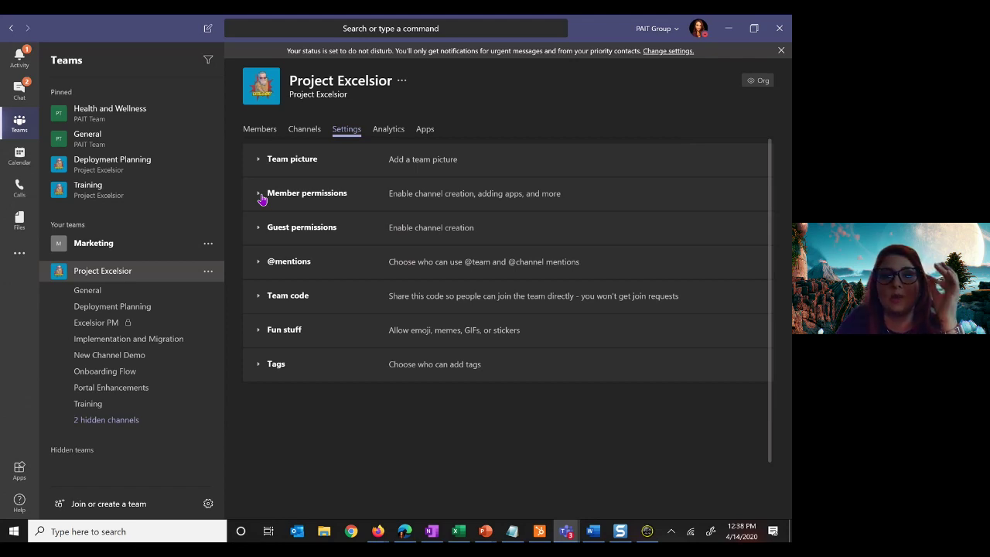
# Step: Review Project Excelsior's members and guests, including the role options for a member and the explanation of tags
pyautogui.click(301, 137)
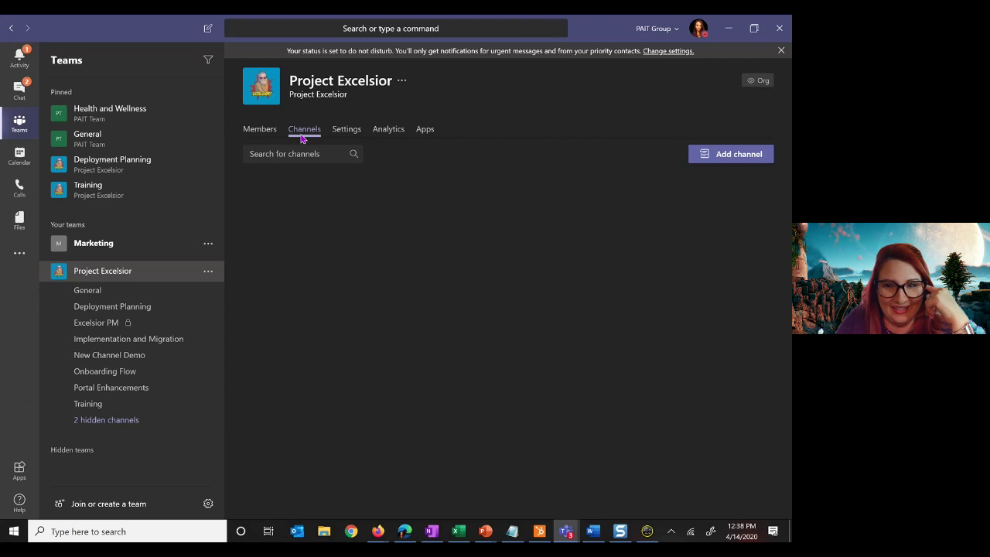
pyautogui.click(261, 134)
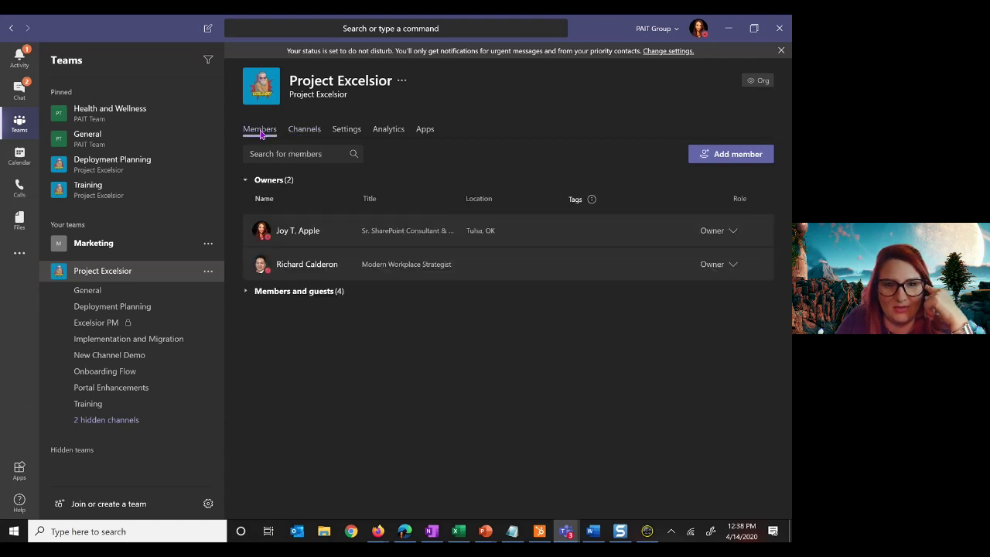
pyautogui.click(245, 292)
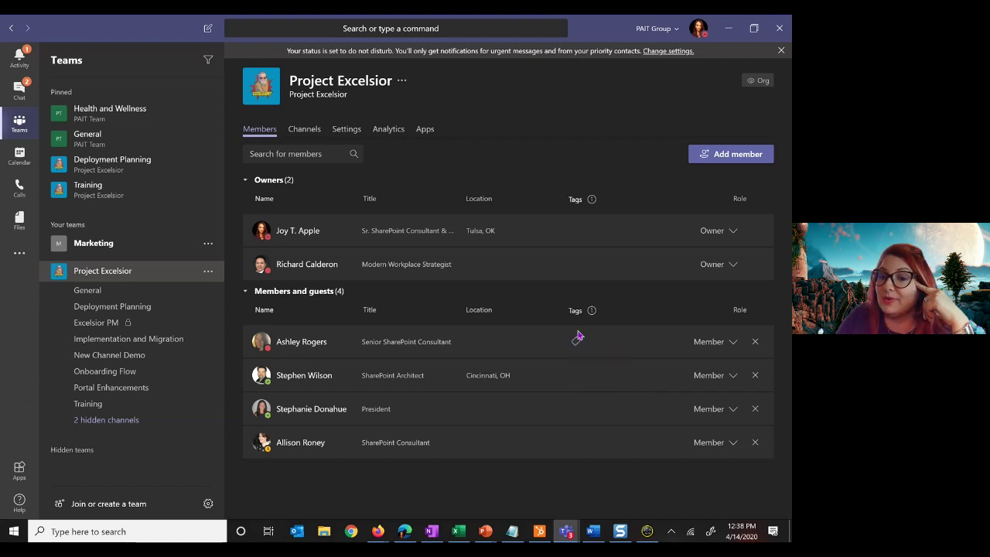
pyautogui.click(733, 342)
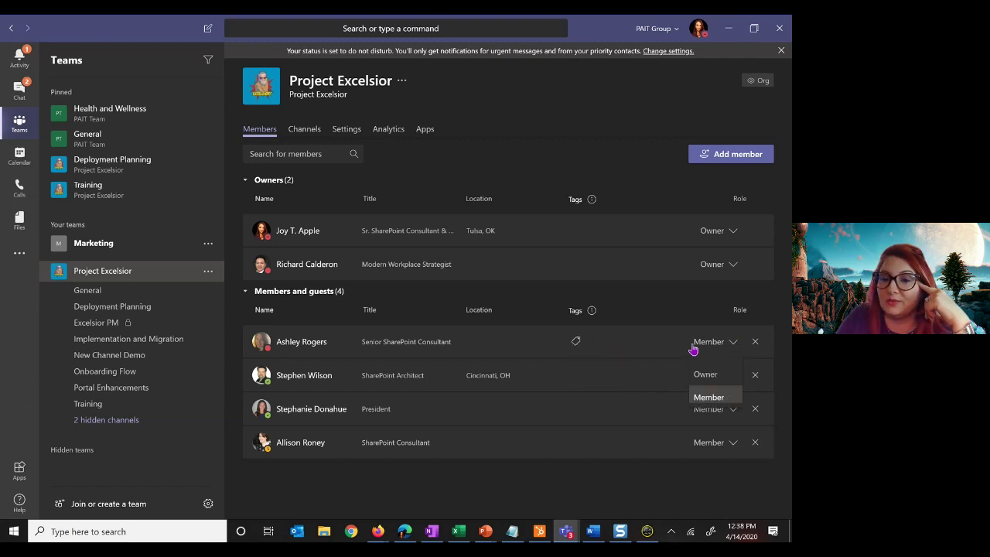
pyautogui.click(592, 310)
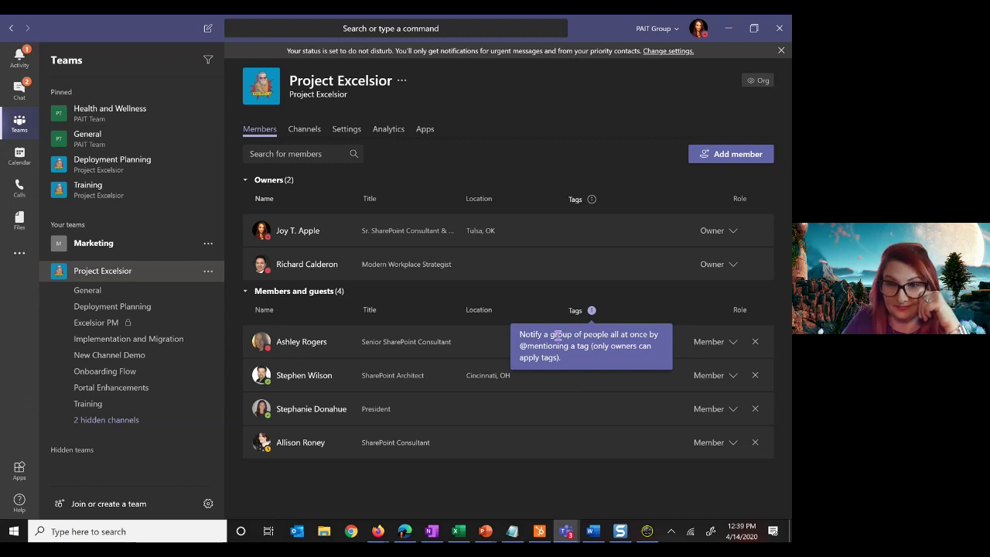
pyautogui.moveTo(293, 230)
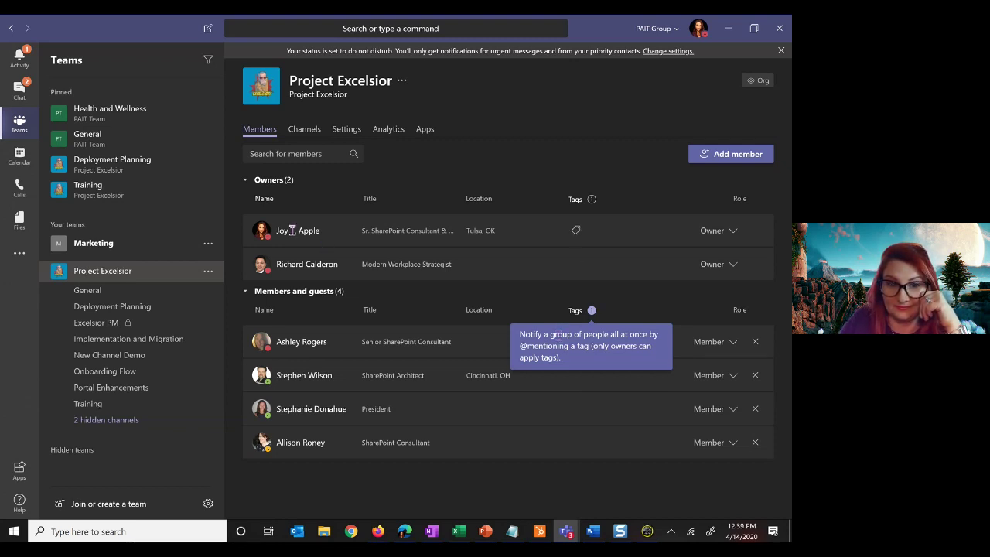
pyautogui.click(347, 131)
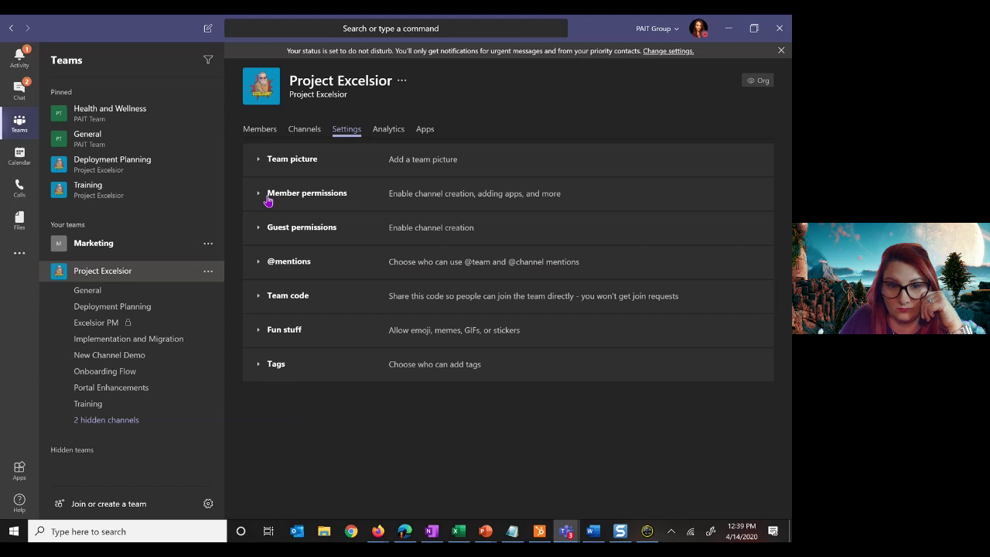
pyautogui.click(259, 267)
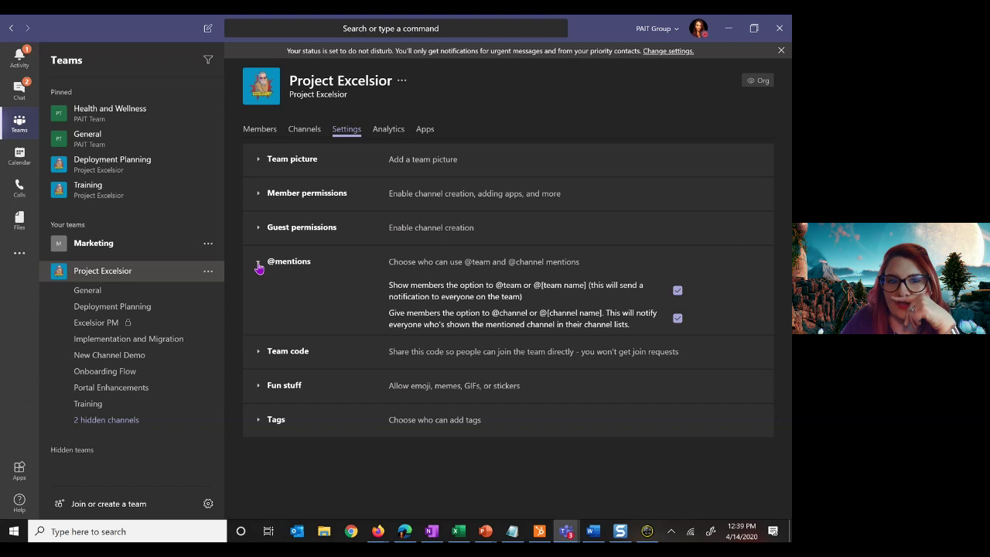
pyautogui.click(259, 266)
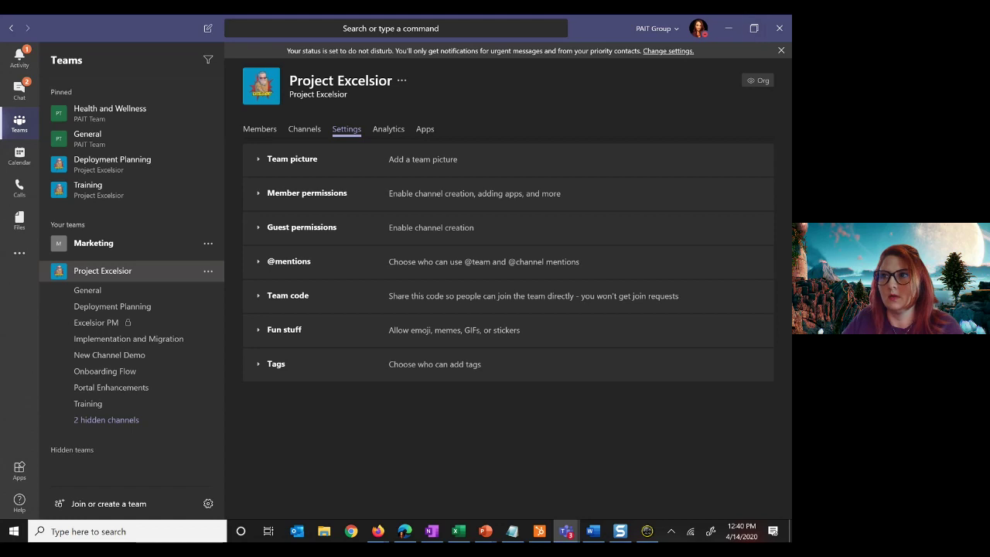
pyautogui.hotkey('alt', 'Tab')
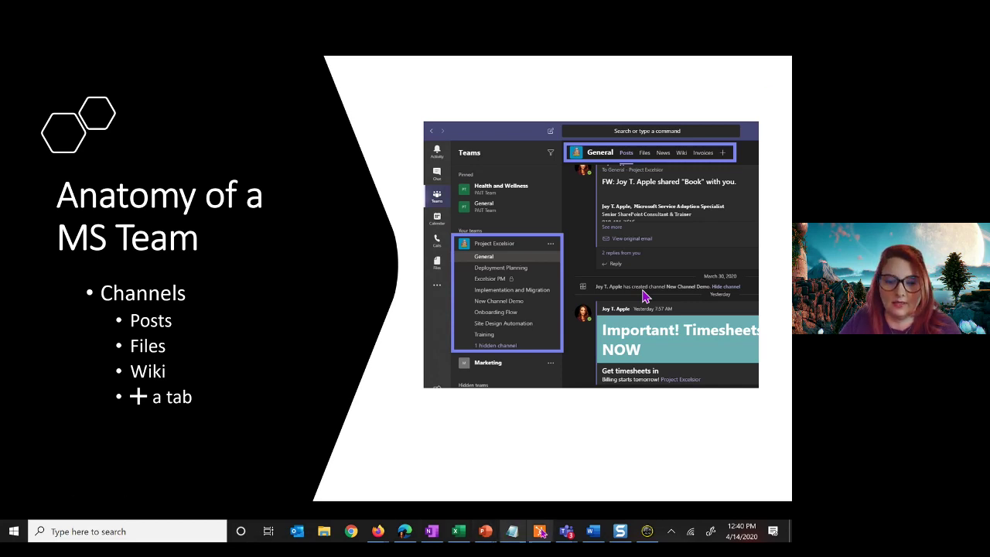
pyautogui.moveTo(567, 534)
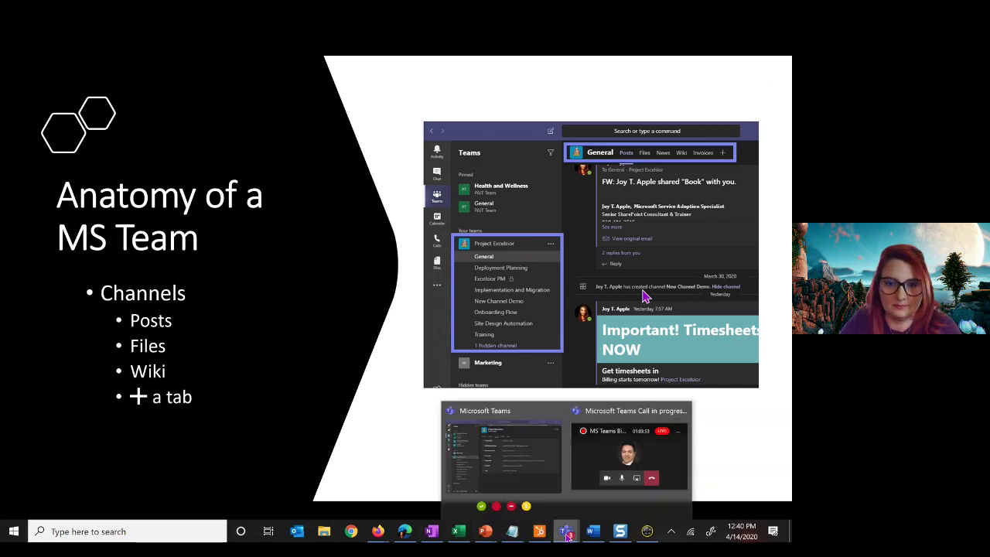
pyautogui.click(530, 494)
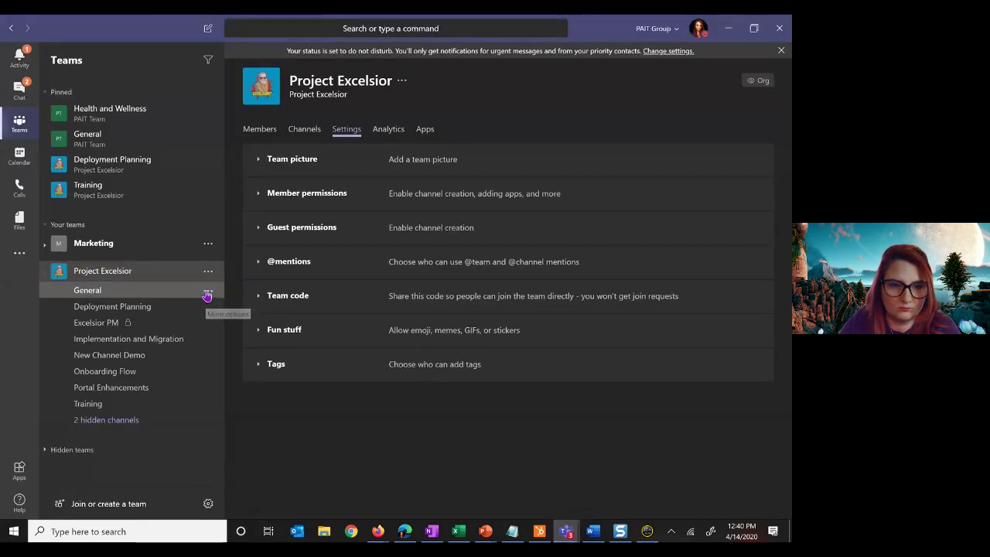
# Step: Open the channel management of Project Excelsior's General channel to view its posting permissions
pyautogui.click(207, 292)
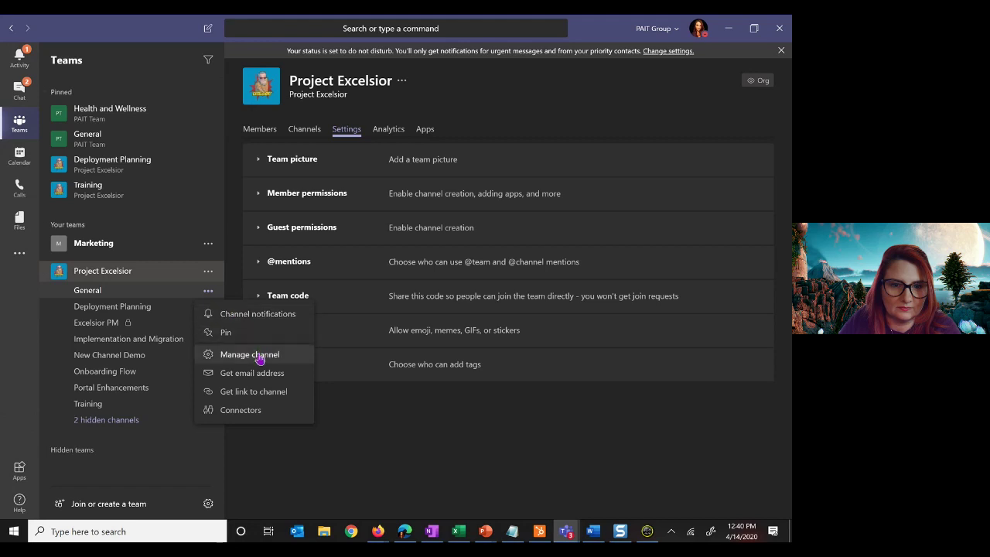
pyautogui.click(240, 356)
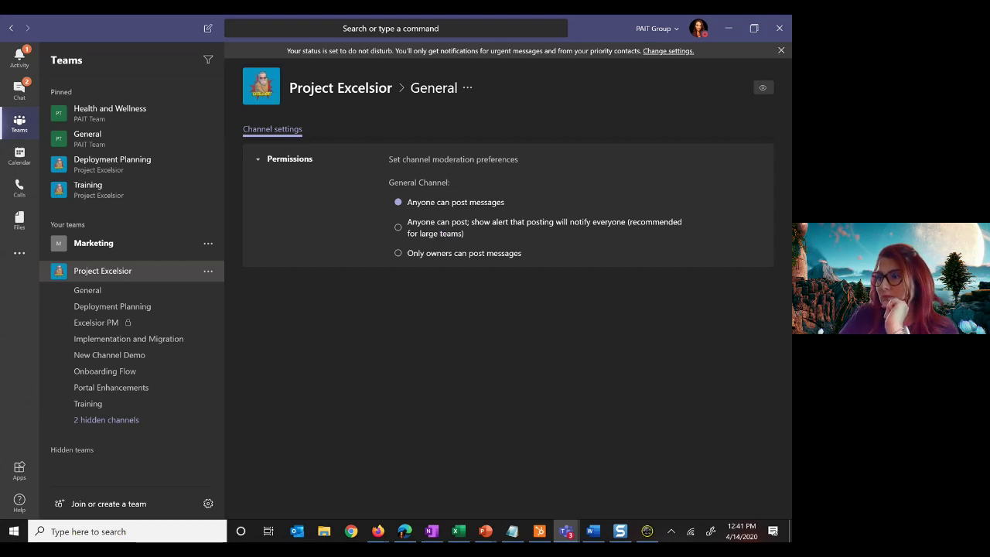
pyautogui.hotkey('alt', 'Tab')
pyautogui.press('Right')
pyautogui.press('Right')
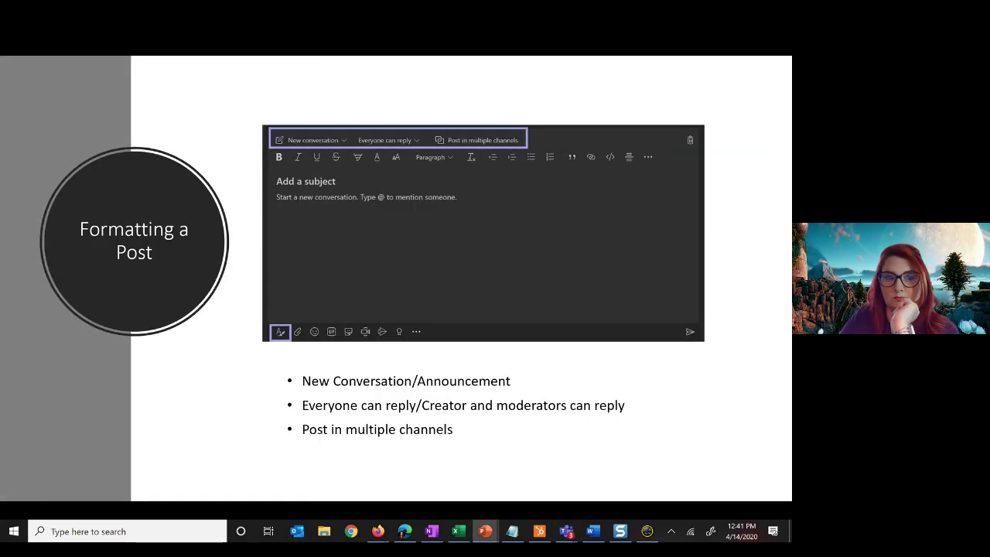
pyautogui.press('Right')
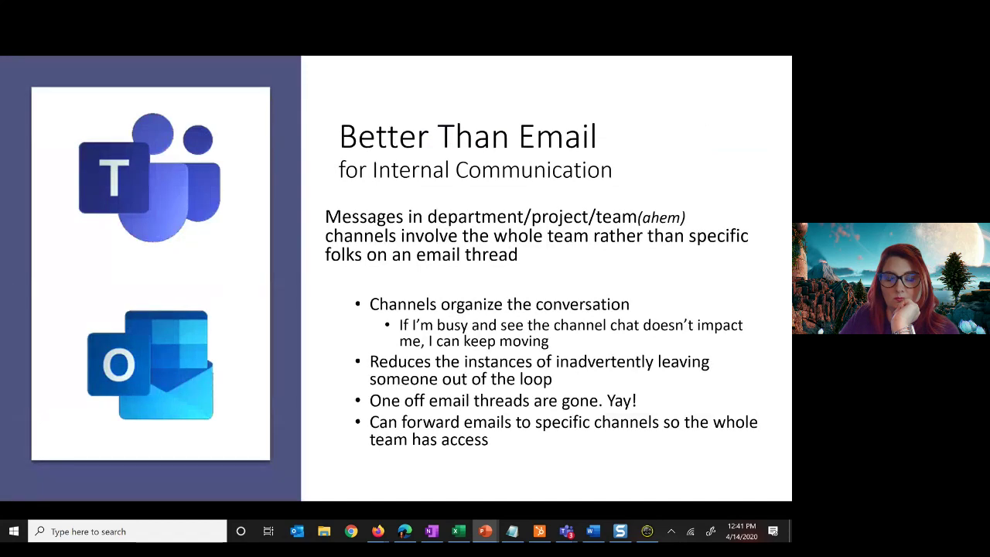